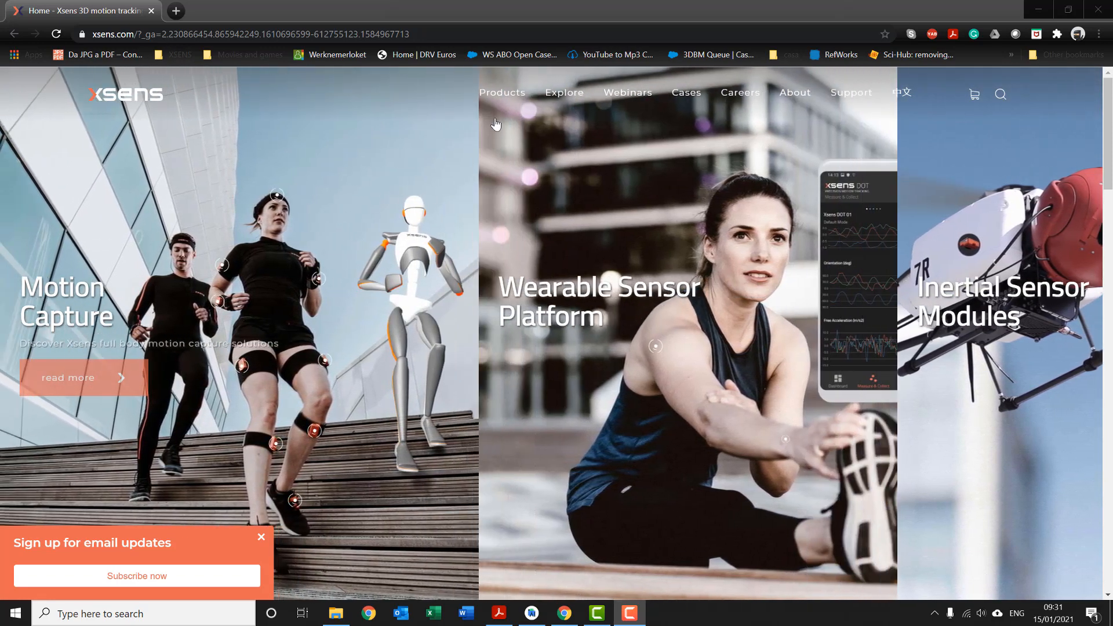
- Open the Xsens DOT product page and go to the Xsens DOT SDK (Android) download form from its Downloads & Documentation section
mouse_move(503, 106)
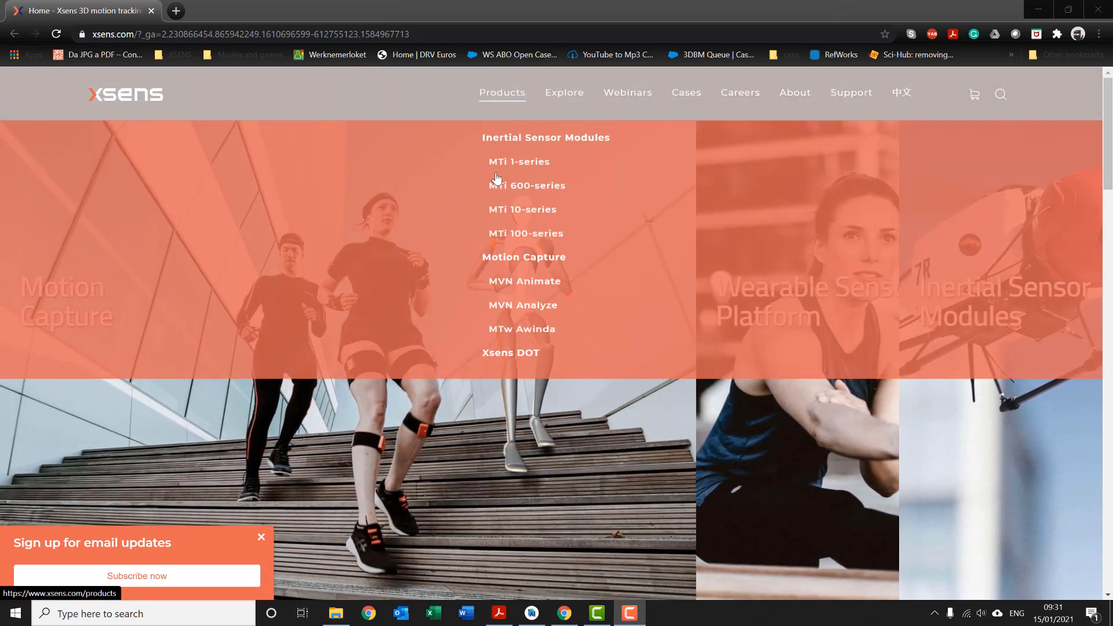
click(515, 354)
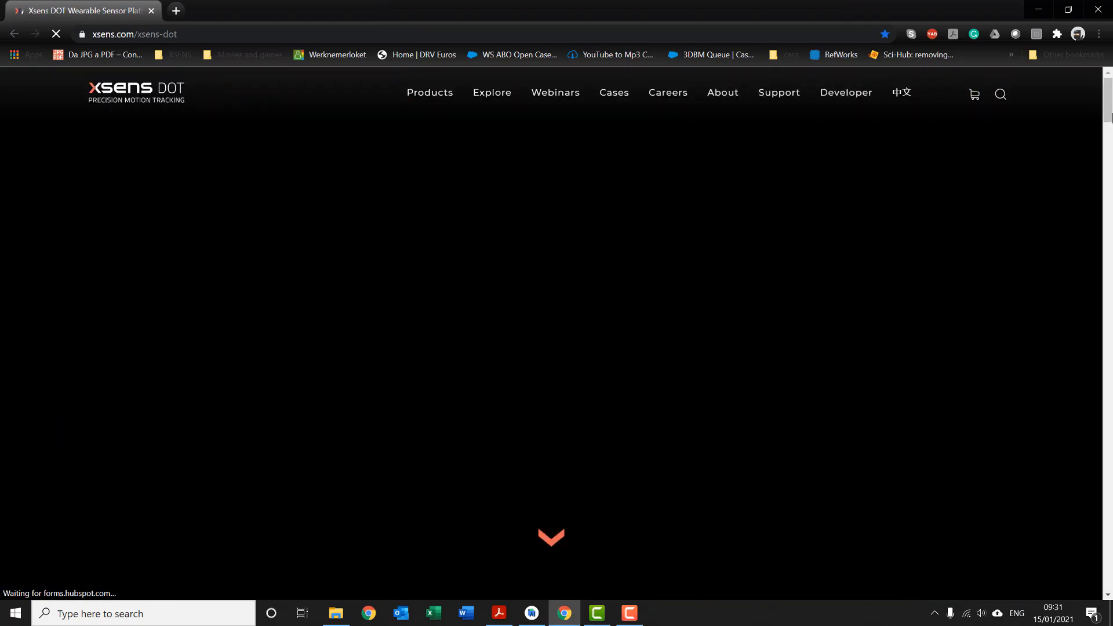
drag(1110, 117, 1111, 574)
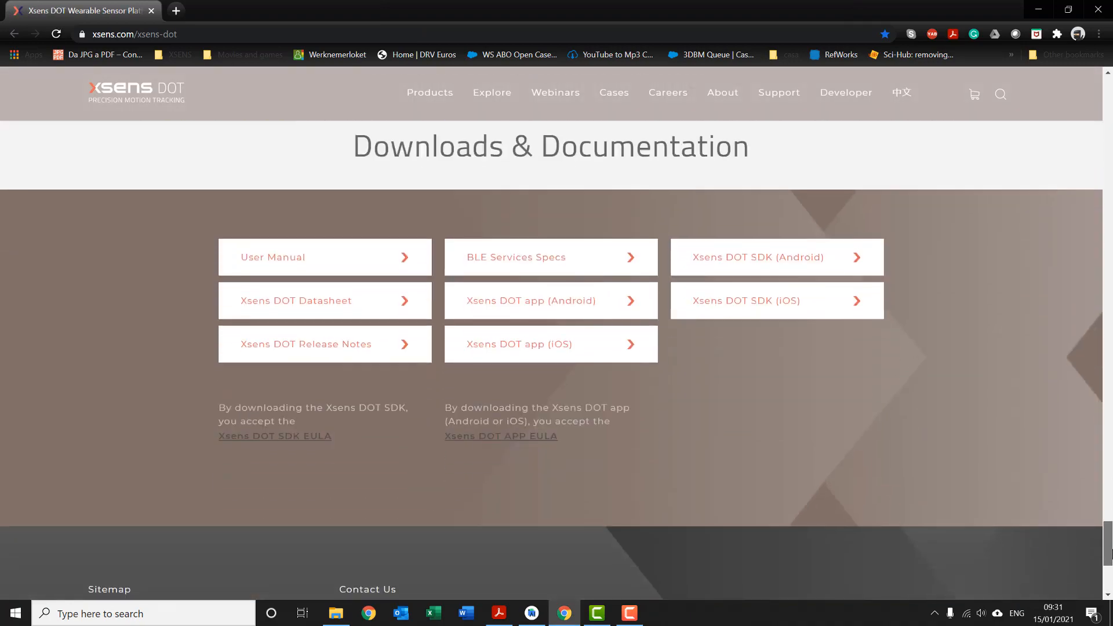
click(735, 263)
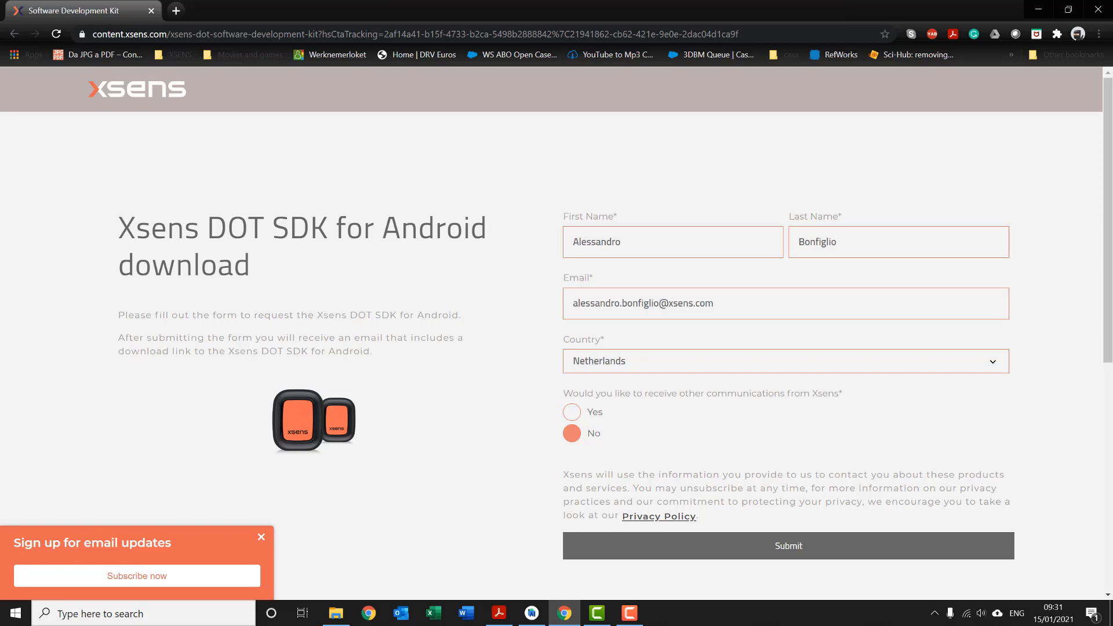
- Switch to File Explorer and open Xsens DOT SDK Programming Guide for Android.pdf from the SDK for Android folder
drag(0, 160, 658, 106)
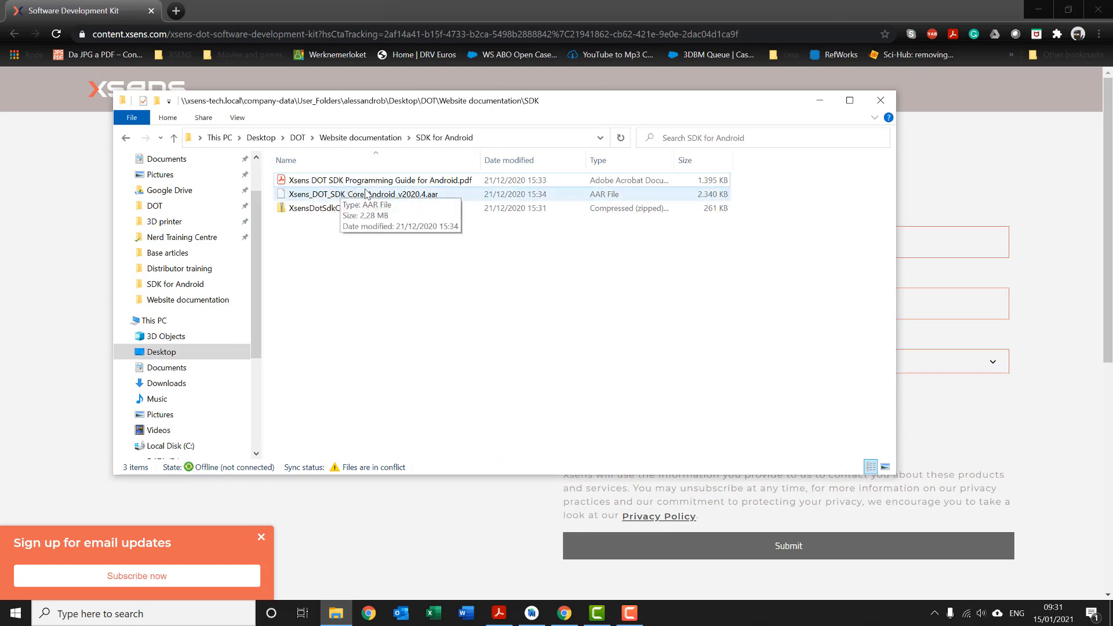
double_click(458, 180)
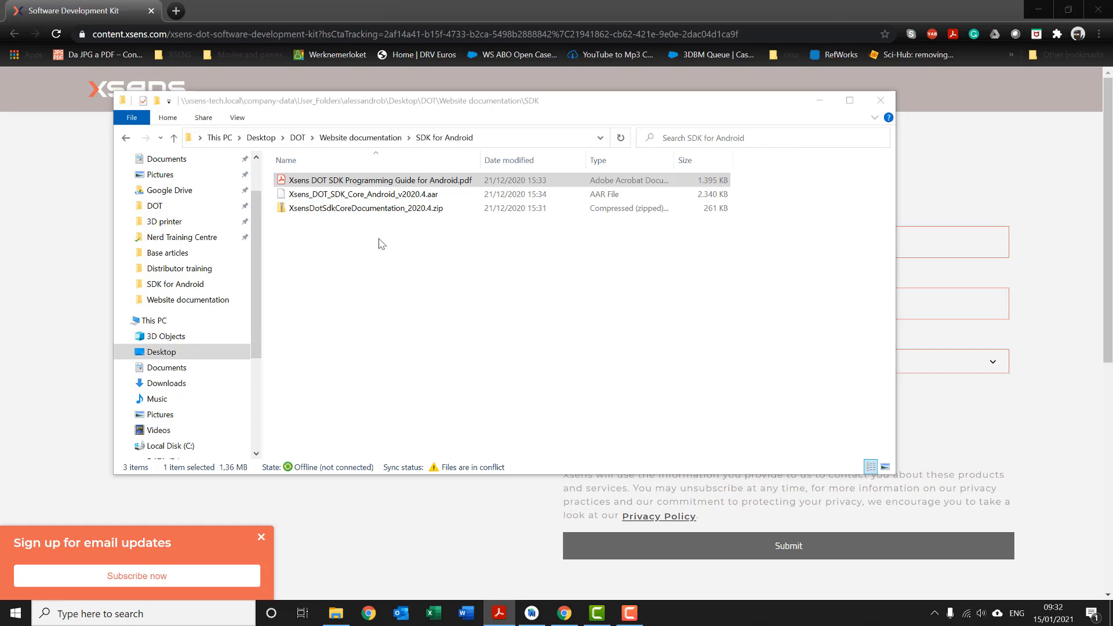
key(Return)
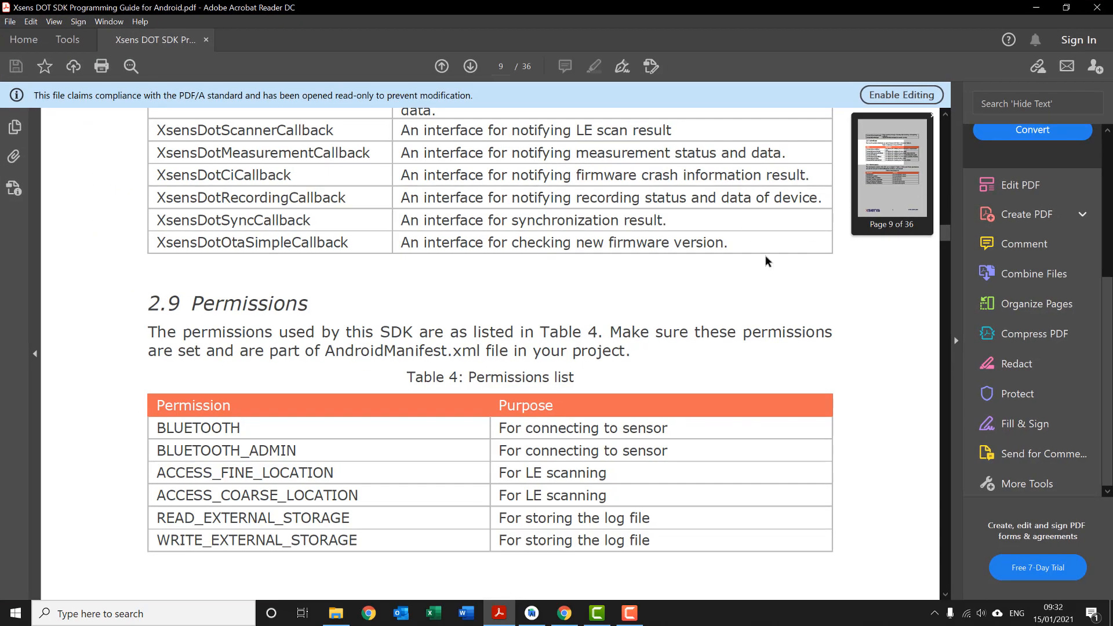
- Examine the programming guide's contents, SDK architecture, platform requirements, example code link and Android Studio prerequisites
drag(946, 232, 946, 144)
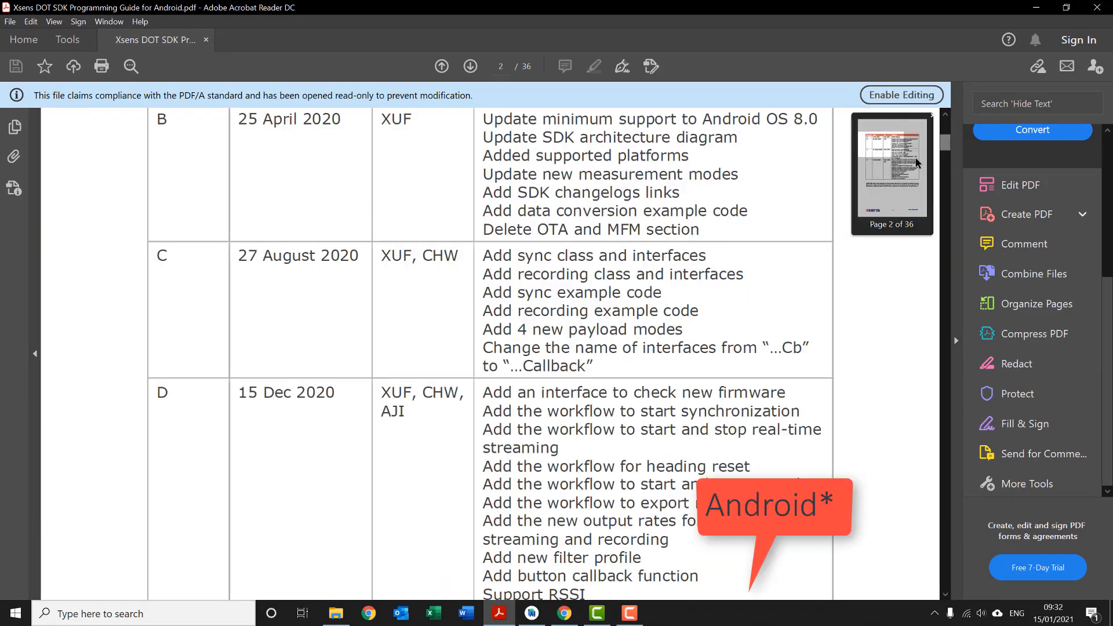
scroll(543, 279, down, 11)
scroll(551, 322, down, 20)
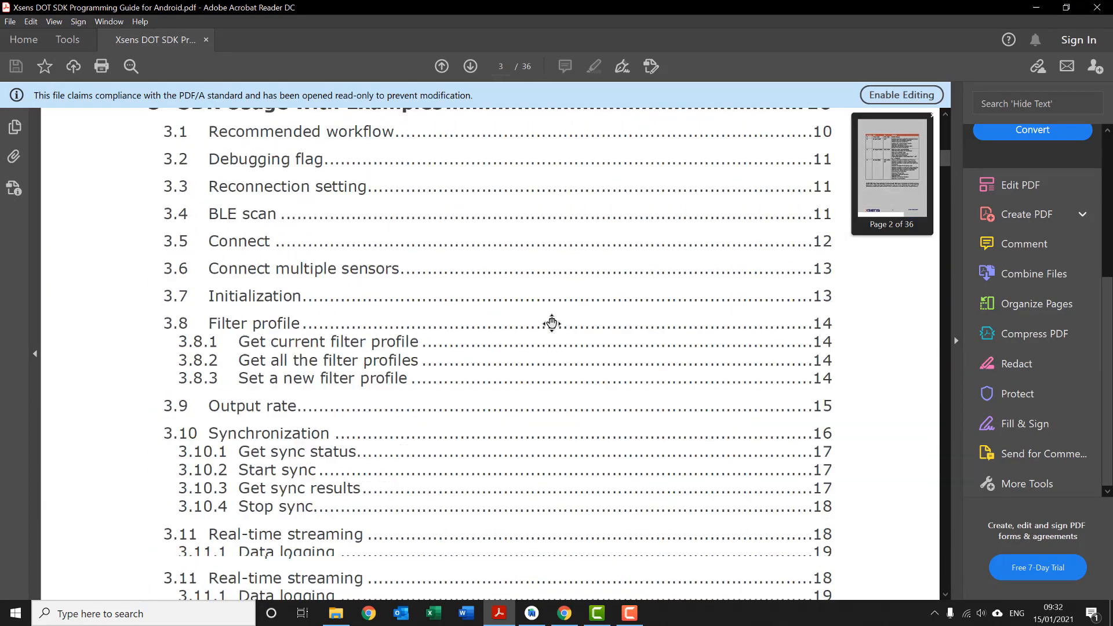
scroll(518, 345, down, 20)
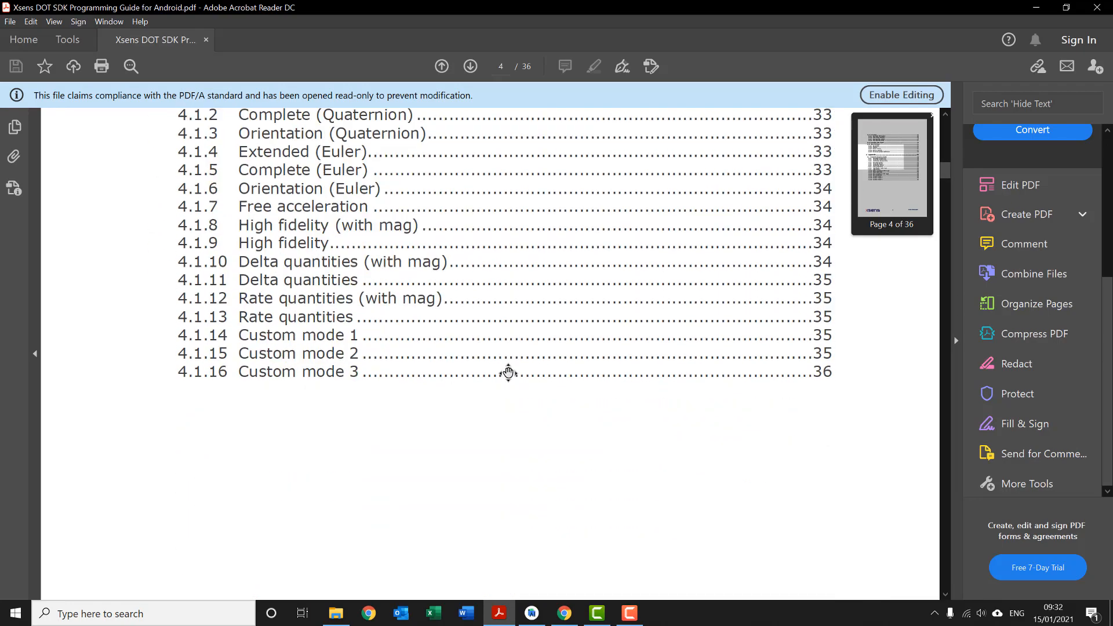
scroll(510, 381, down, 20)
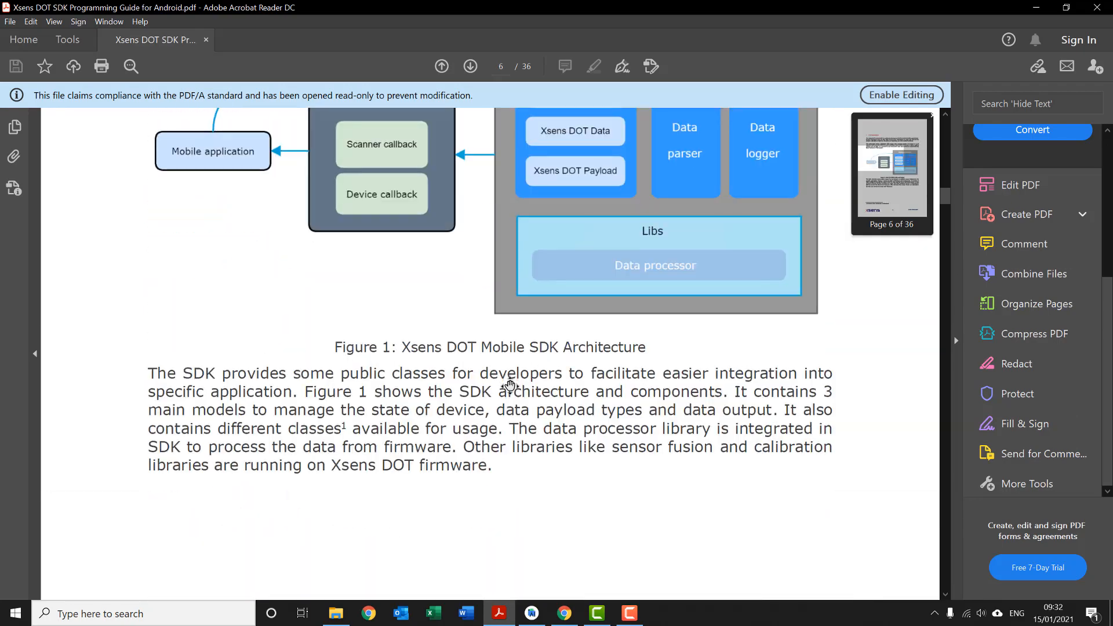
scroll(474, 433, up, 5)
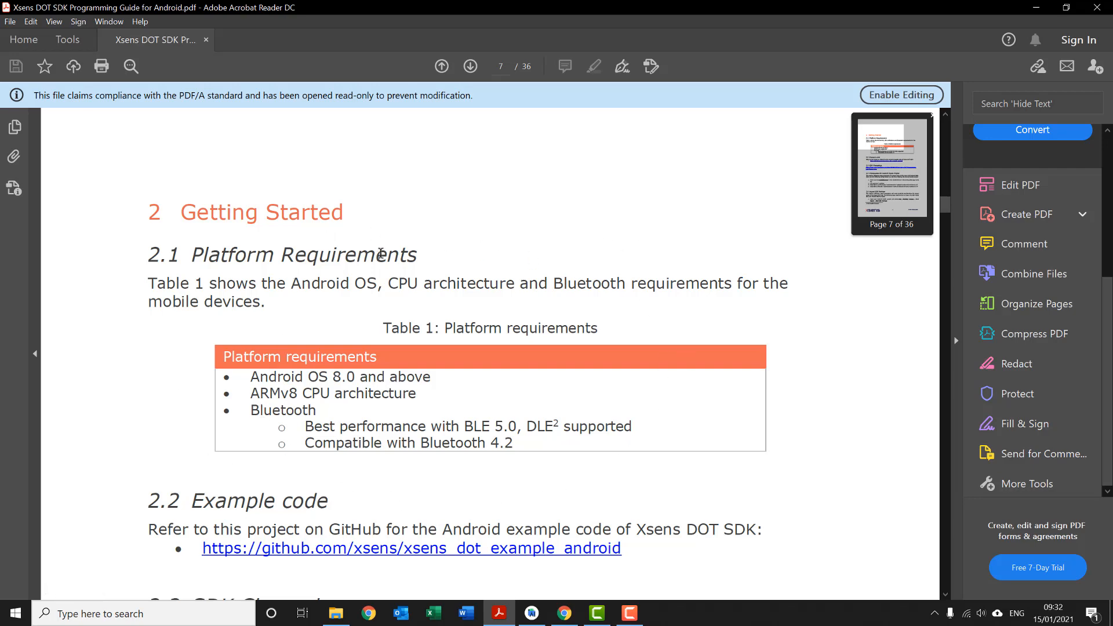
scroll(448, 240, down, 5)
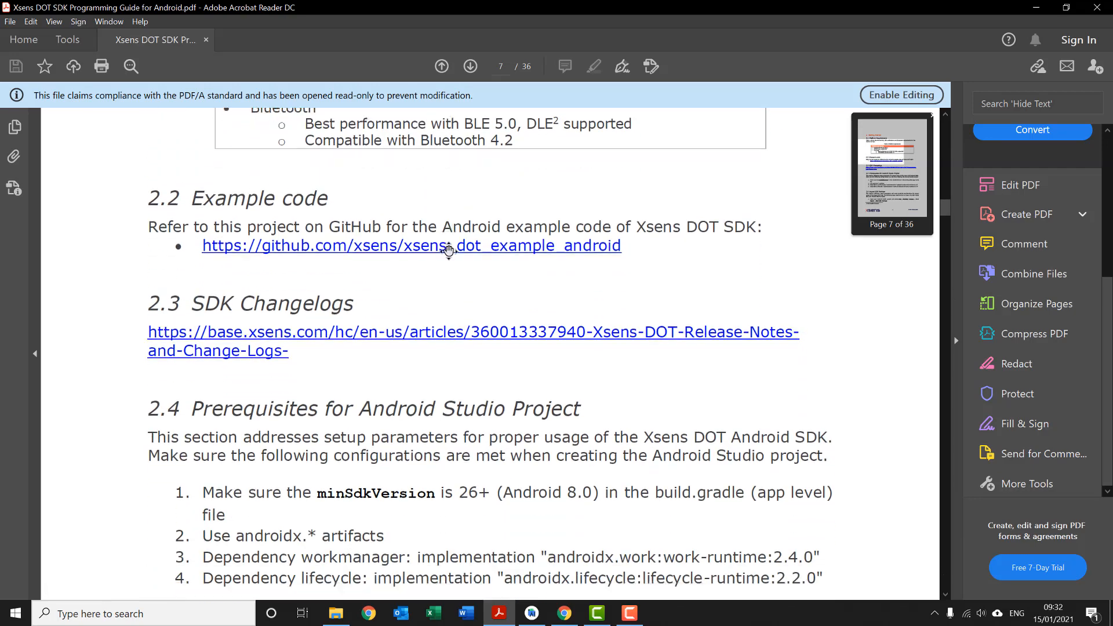
scroll(448, 249, down, 6)
scroll(429, 343, up, 3)
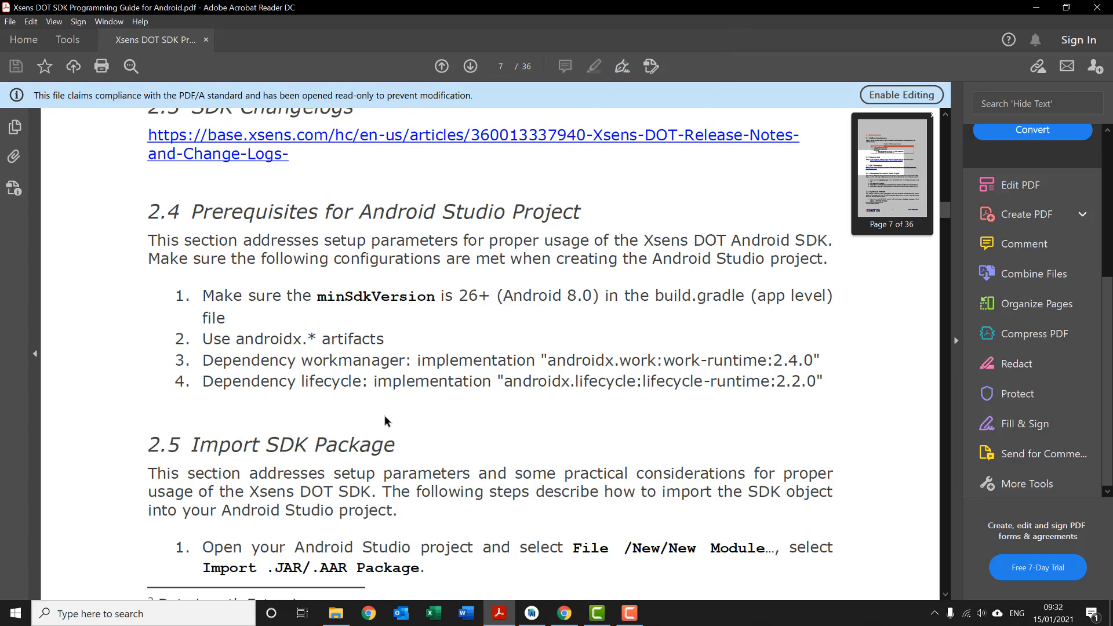
drag(862, 10, 0, 41)
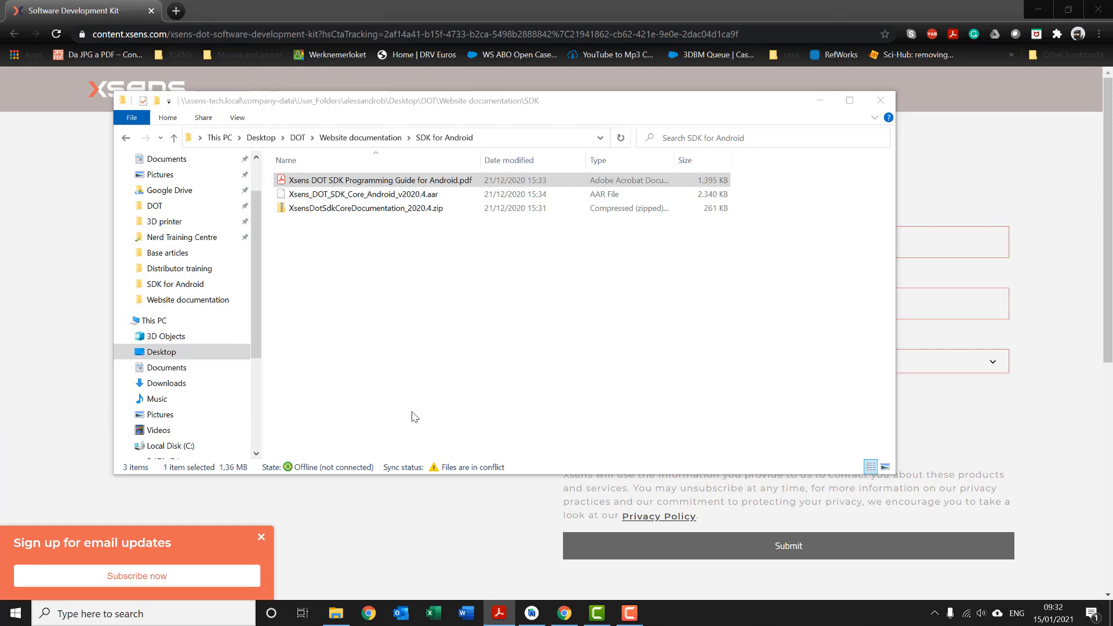
- Switch to Android Studio and start a new project from the Empty Activity template
click(532, 613)
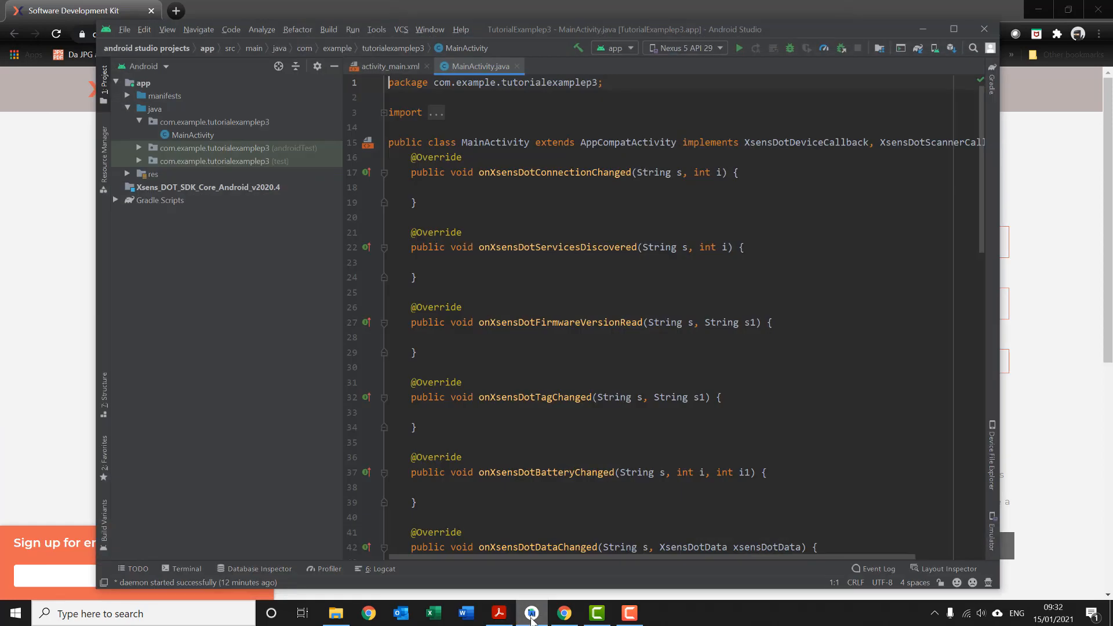
click(121, 30)
mouse_move(228, 47)
click(310, 46)
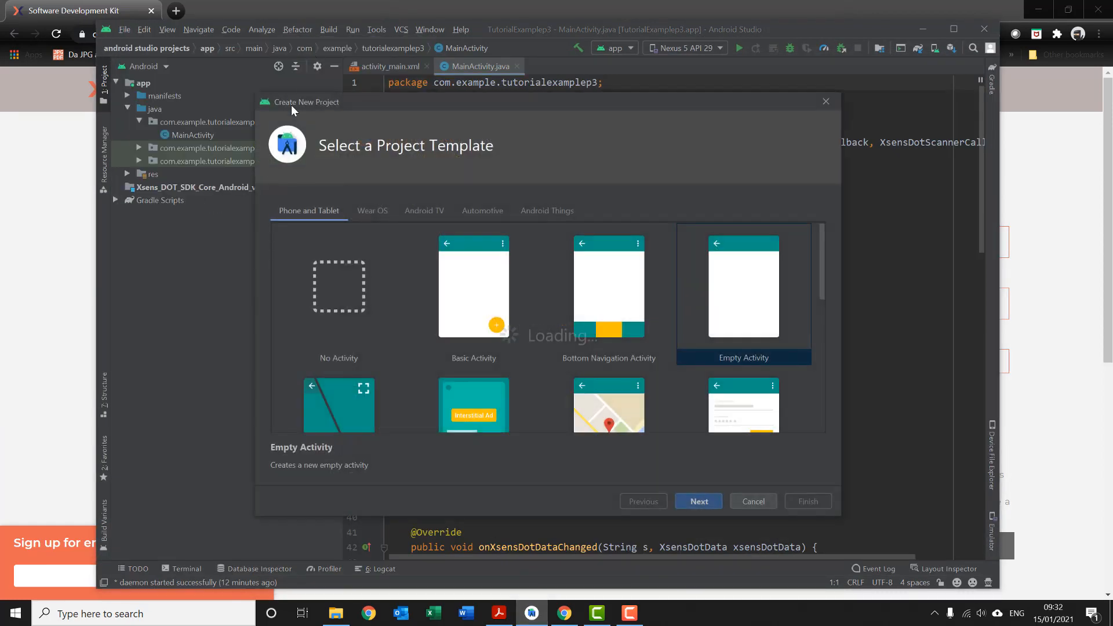
click(757, 300)
click(698, 502)
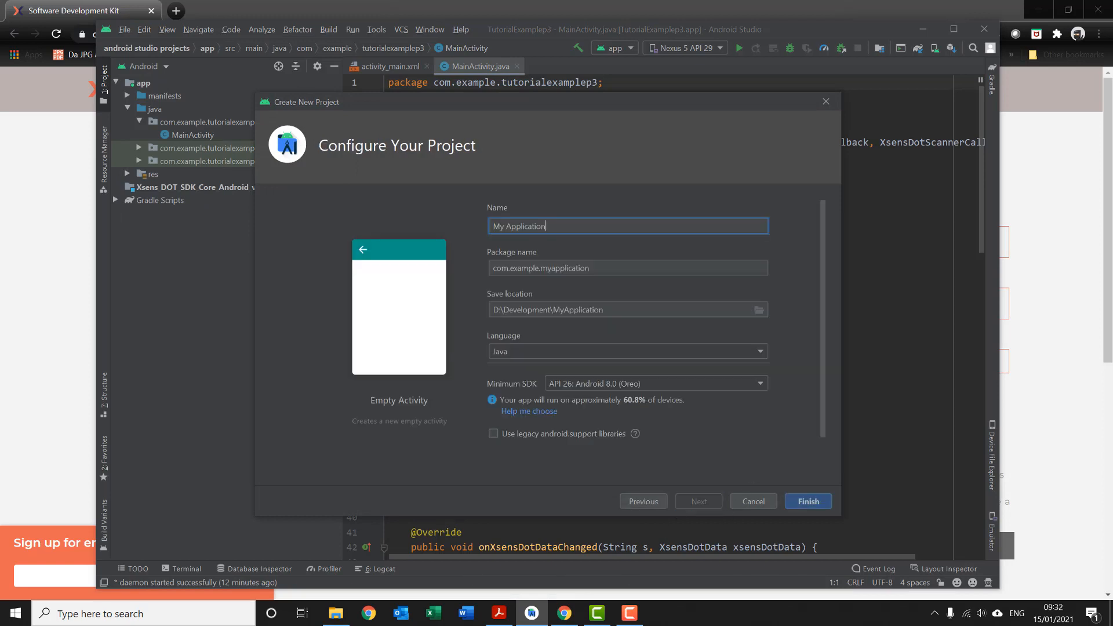
- Name the new project ExampleTutorialVideo
key(BackSpace)
key(BackSpace)
key(BackSpace)
key(BackSpace)
key(BackSpace)
key(BackSpace)
key(BackSpace)
key(BackSpace)
key(BackSpace)
key(BackSpace)
key(BackSpace)
key(BackSpace)
key(BackSpace)
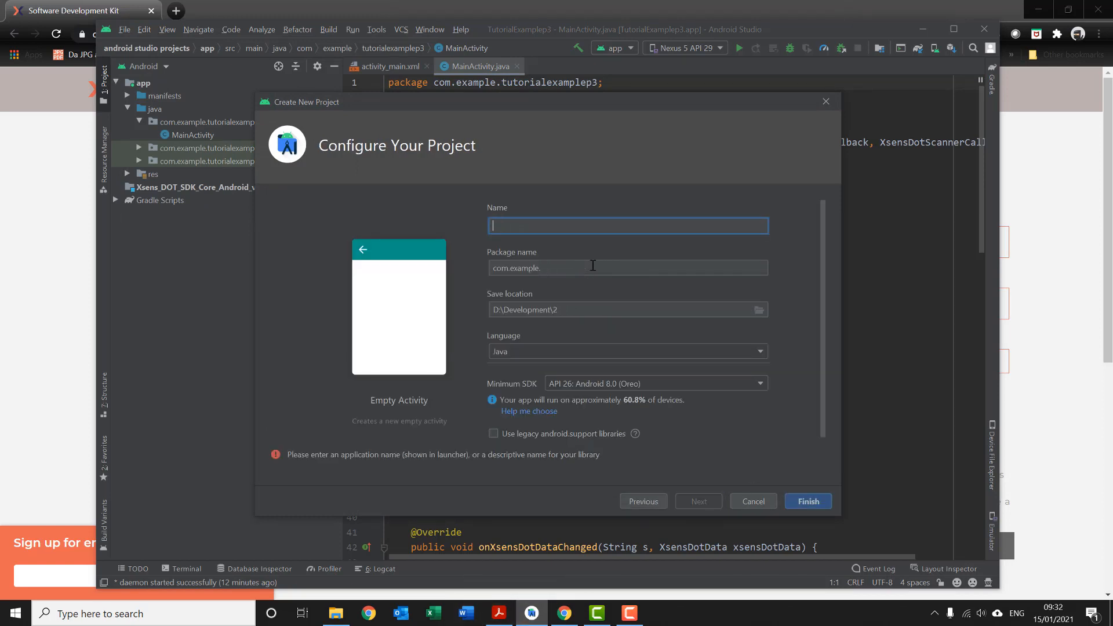
text(Example)
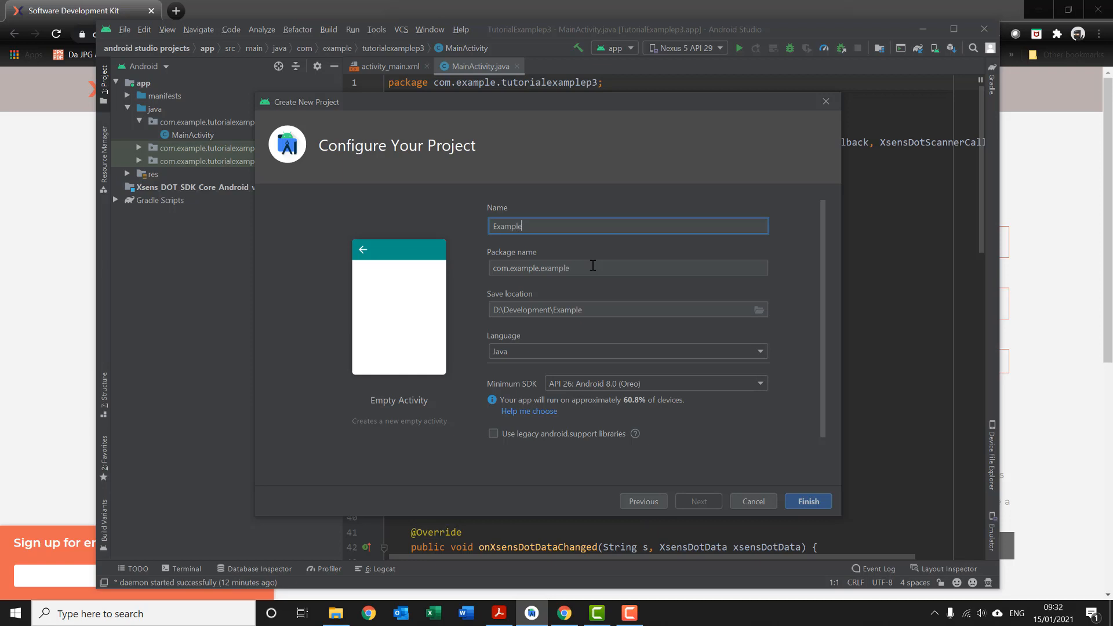
text(TutorialVideo)
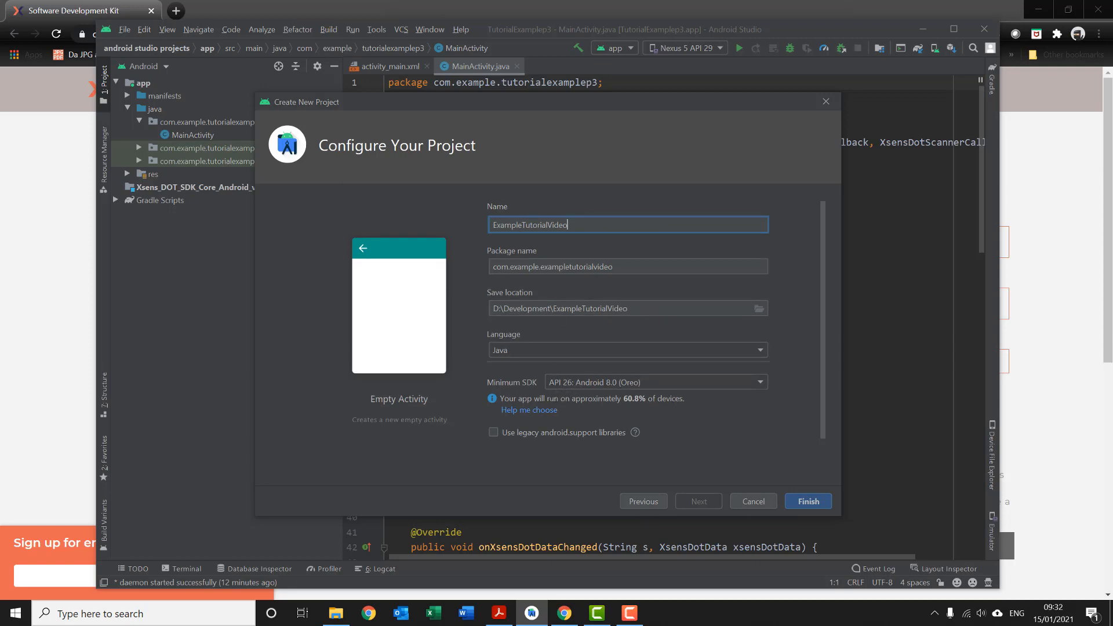
- Check the project prerequisites in the programming guide, and finish creating the Android Studio project with its window maximized
click(499, 613)
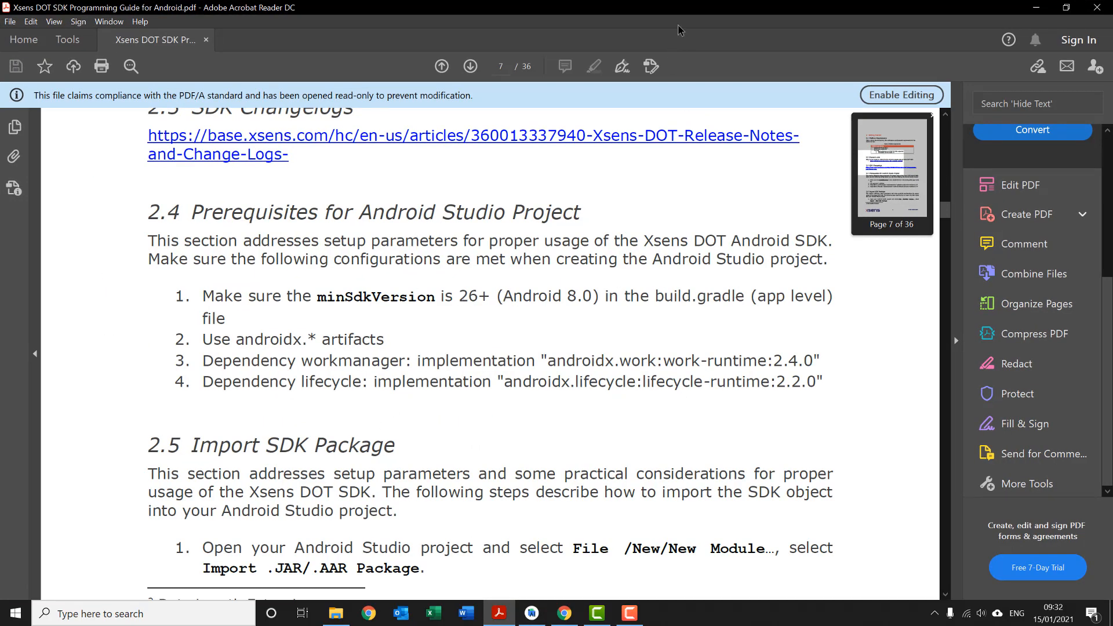
drag(680, 11, 0, 100)
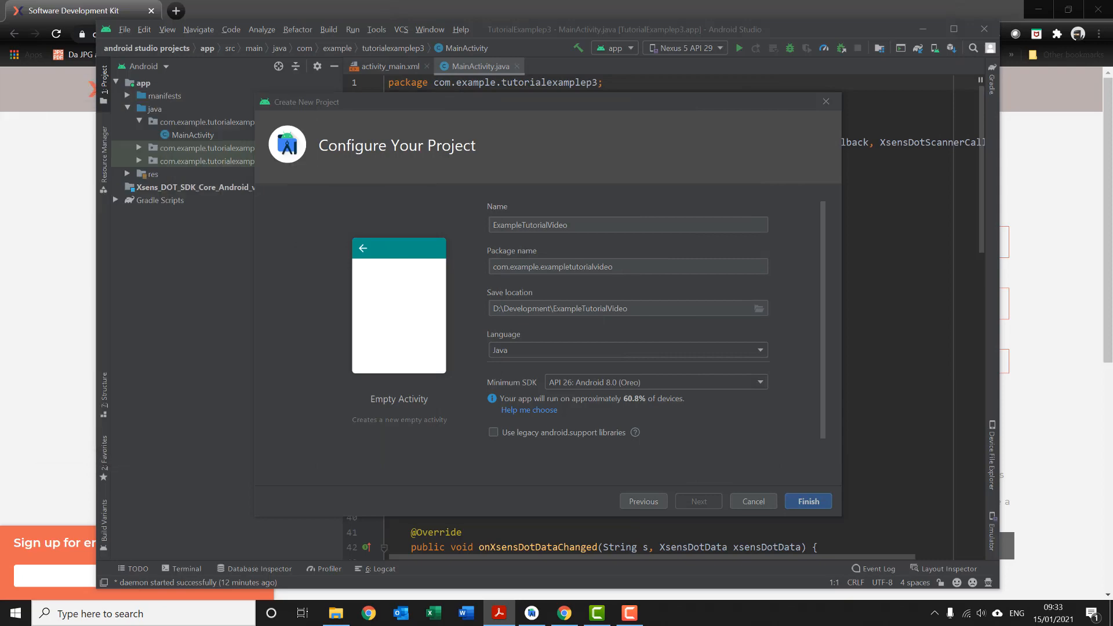
click(810, 503)
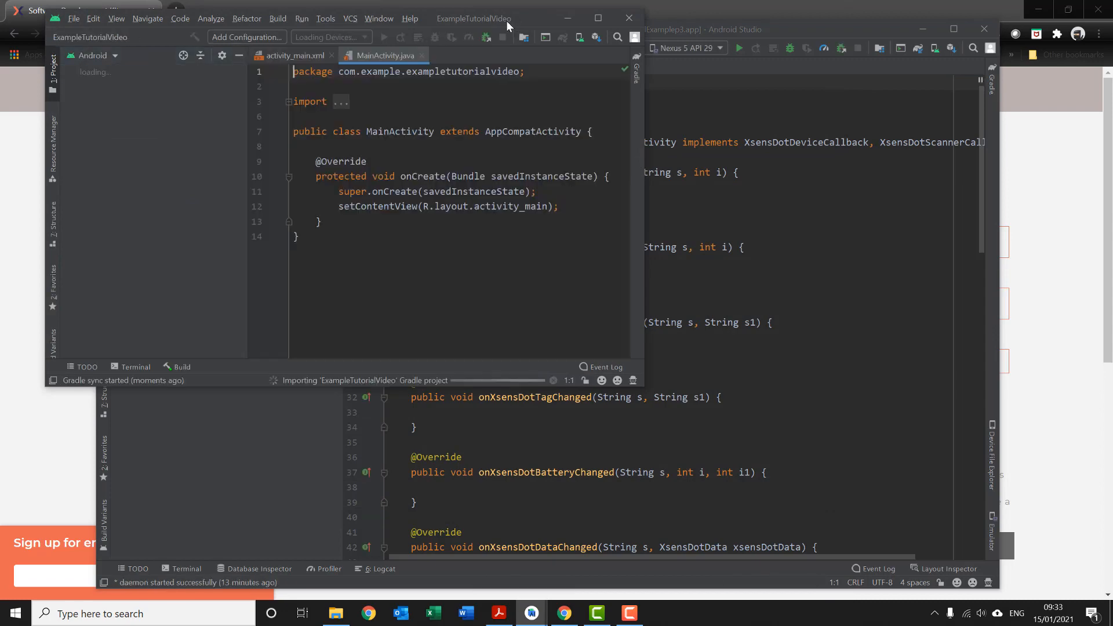
drag(507, 19, 711, 124)
double_click(711, 124)
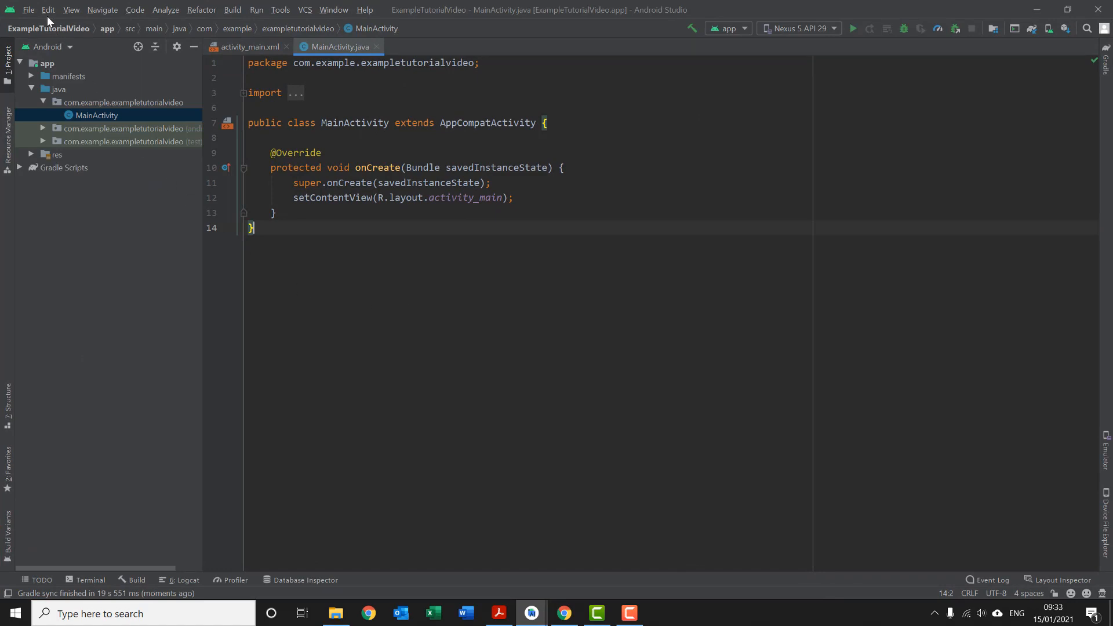
- Start a new module in the project using the Import .JAR/.AAR Package module type
click(29, 11)
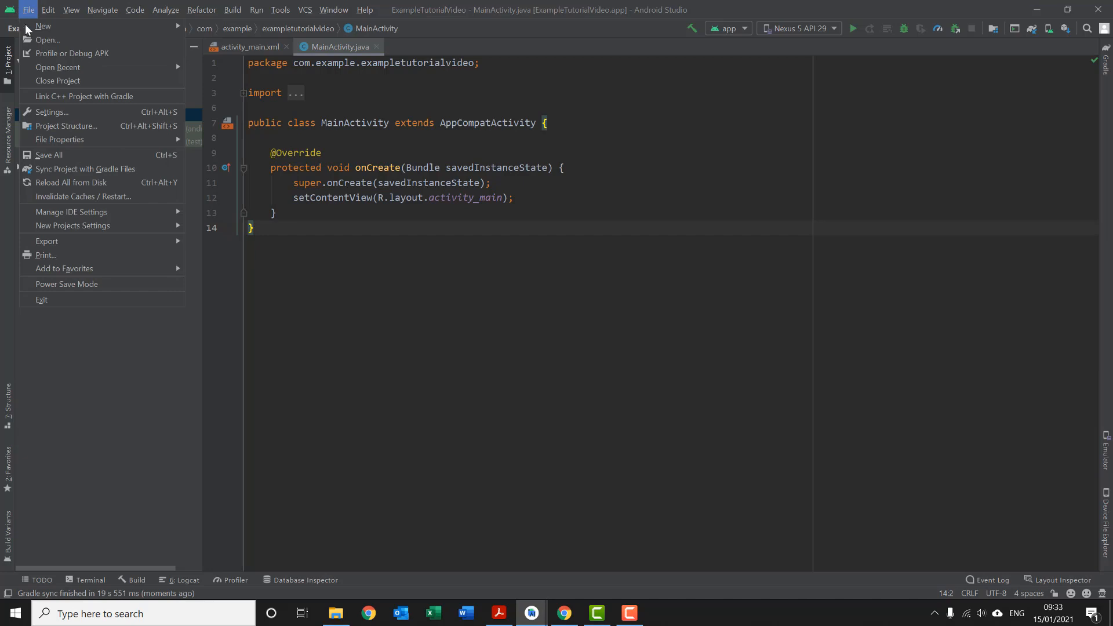
mouse_move(28, 26)
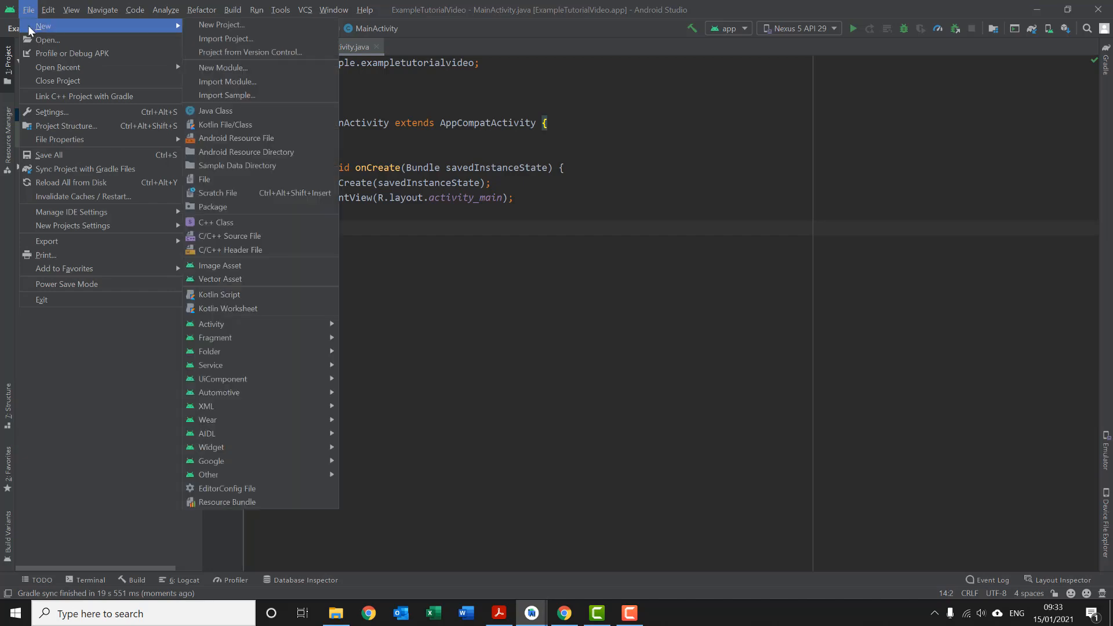
click(233, 69)
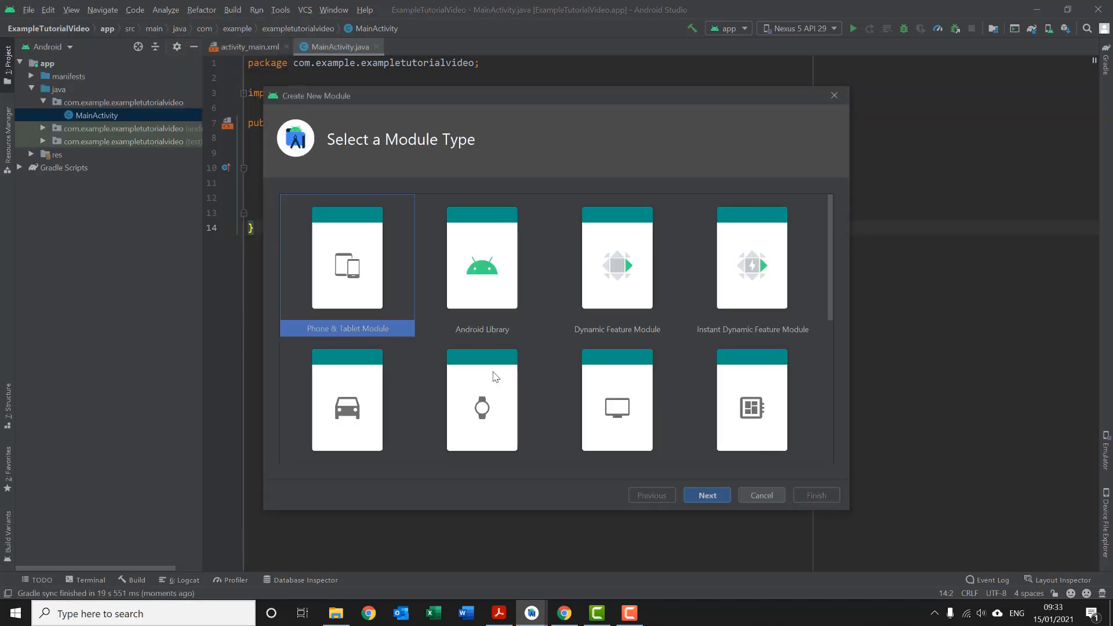
scroll(629, 198, down, 3)
scroll(682, 208, down, 6)
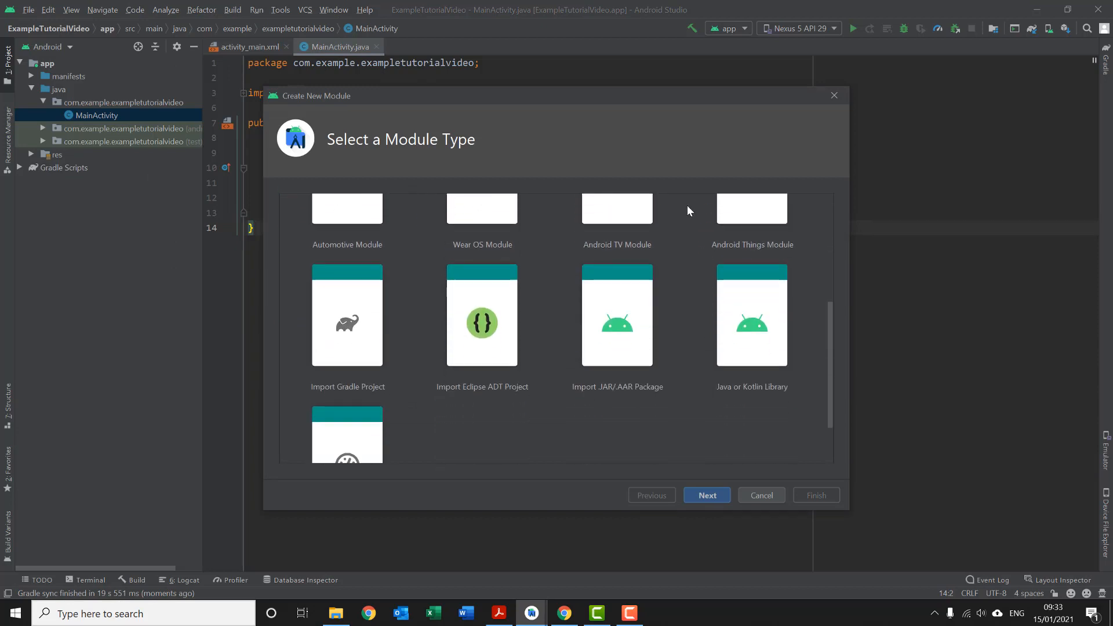
click(625, 251)
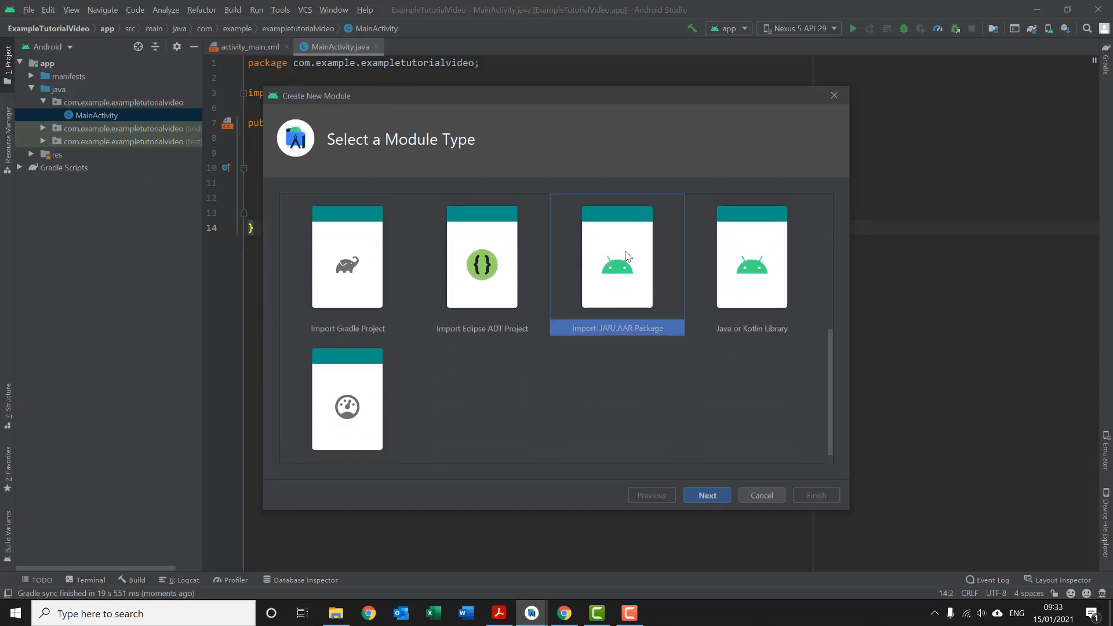
click(708, 494)
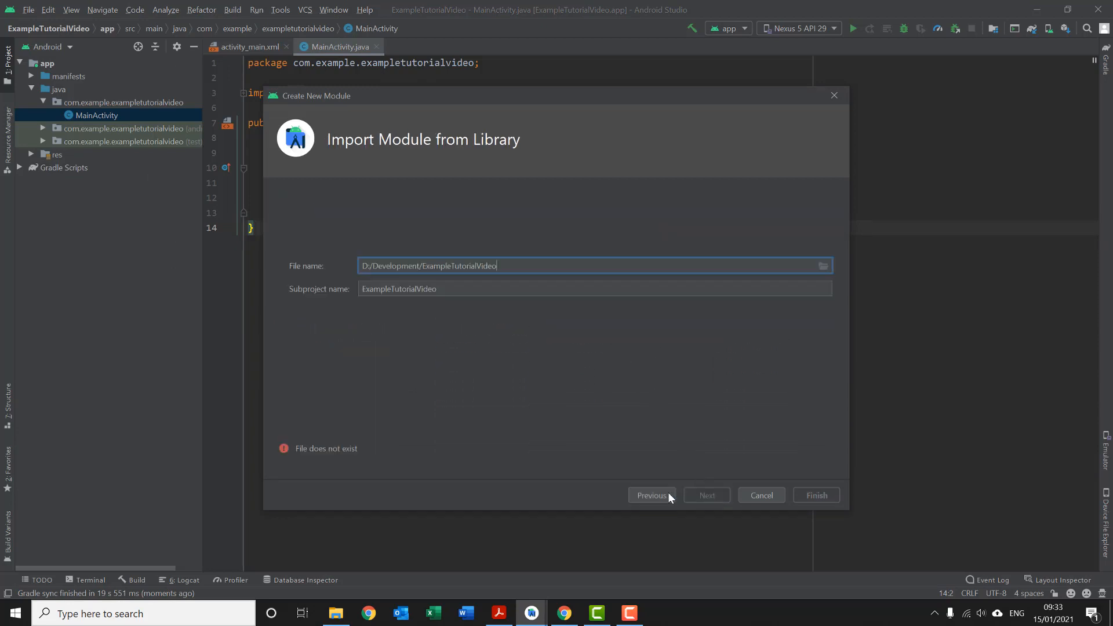
- Import Xsens_DOT_SDK_Core_Android_v2020.4.aar from the root of the C drive as the new module and finish creating it
click(824, 266)
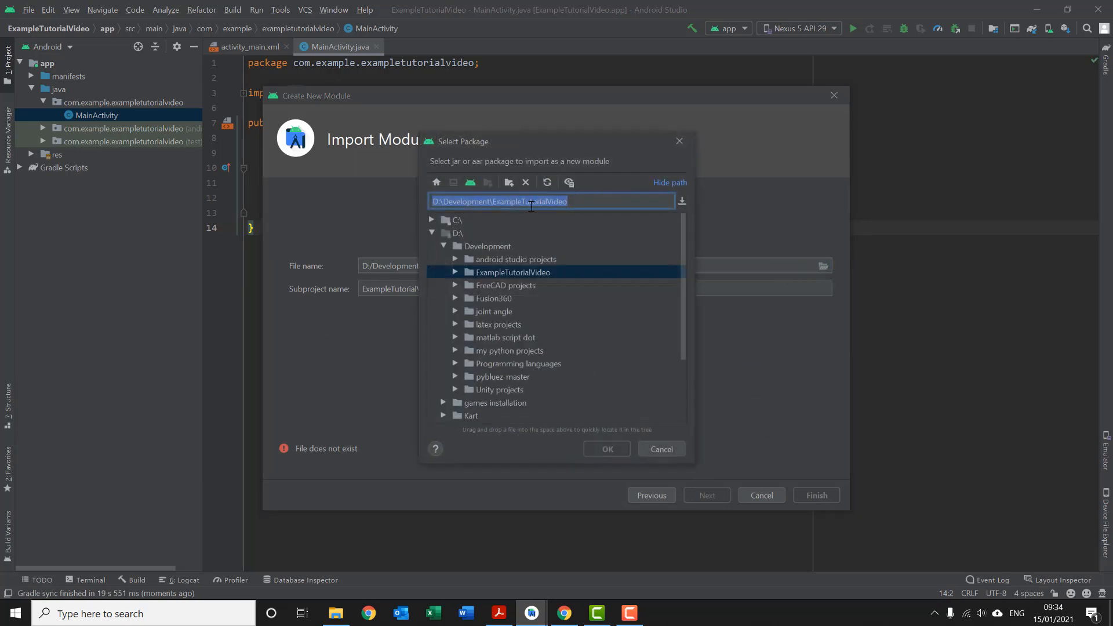
click(450, 219)
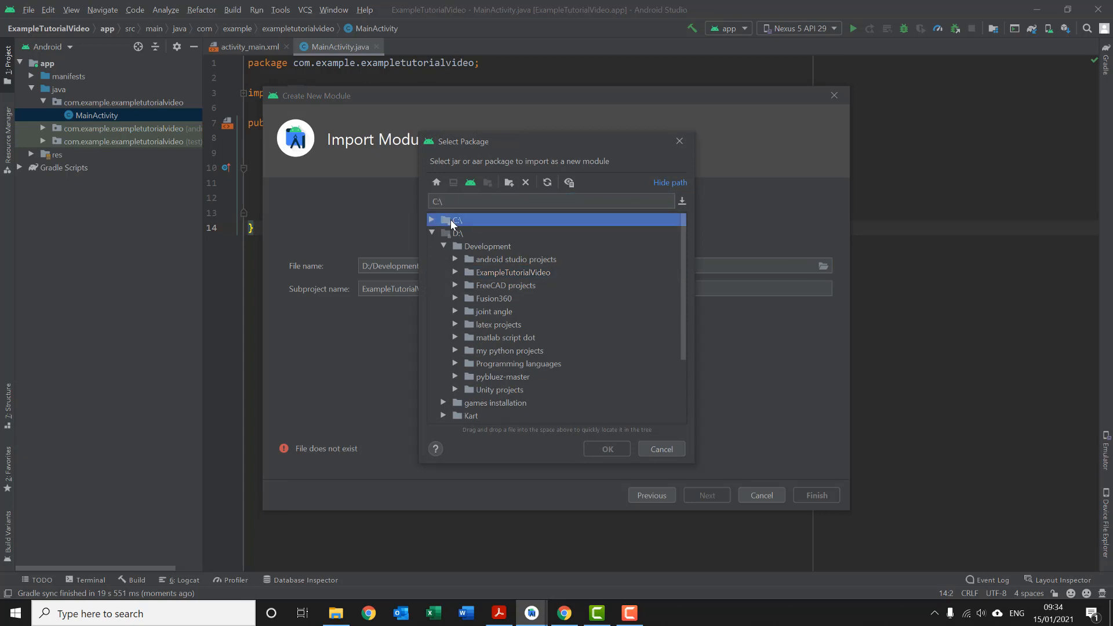
click(432, 219)
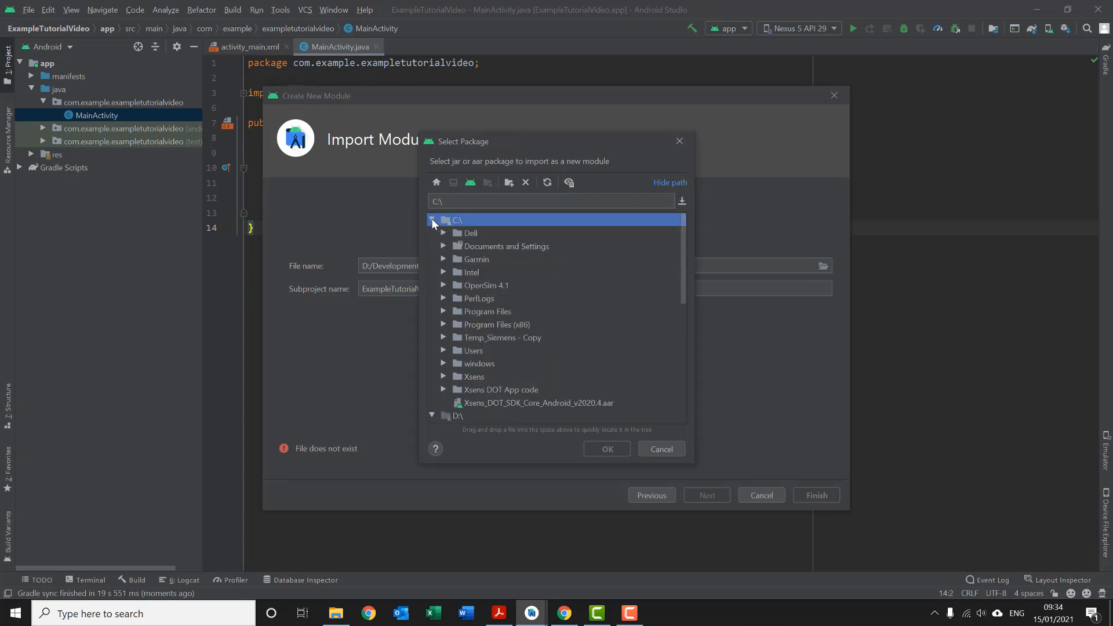
click(521, 403)
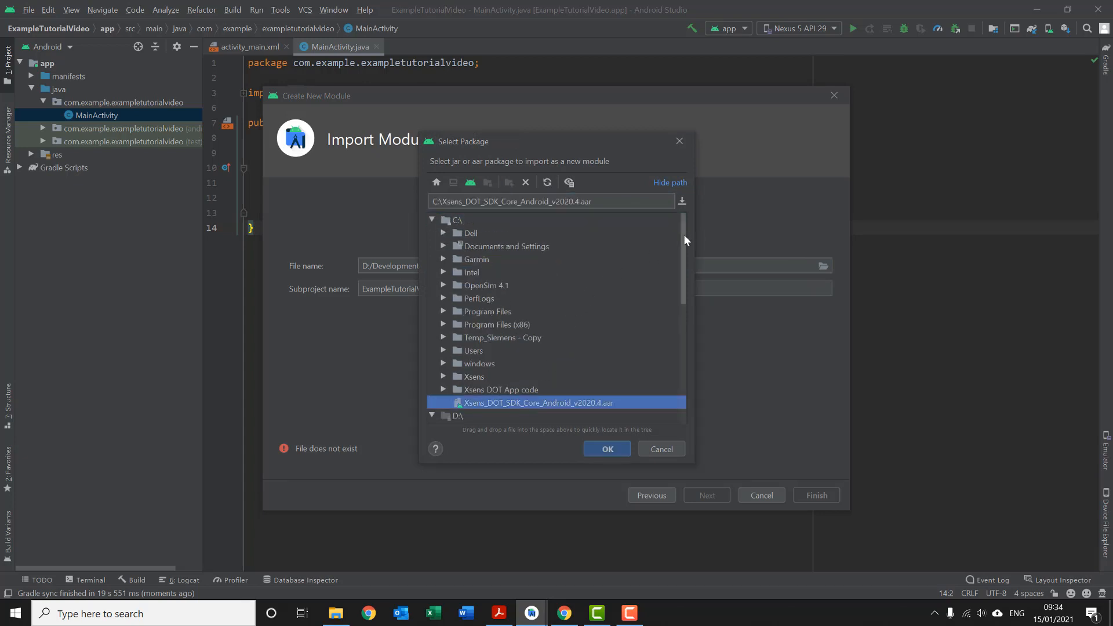
scroll(684, 234, down, 1)
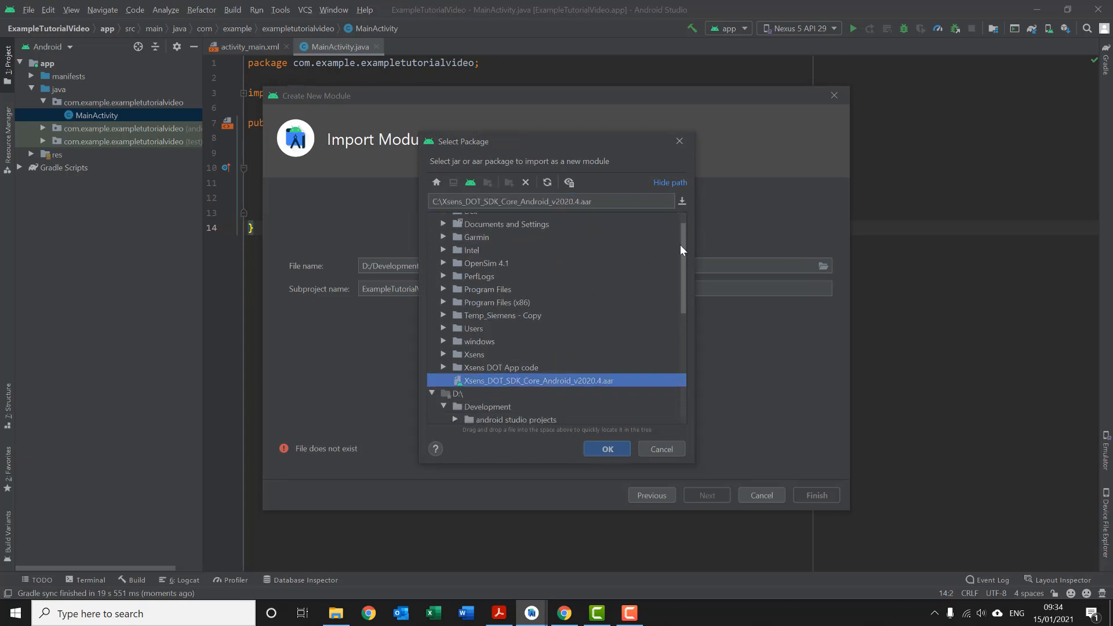
click(605, 446)
click(816, 495)
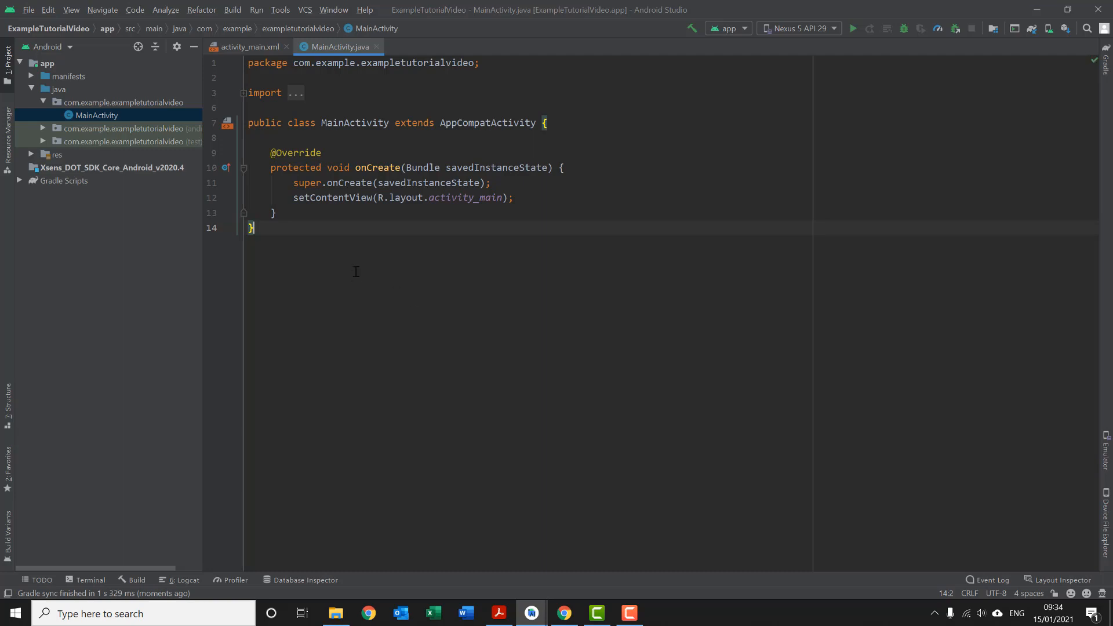
- Add Xsens_DOT_SDK_Core_Android_v2020.4 as a module dependency of the app module in the project structure, and apply the change
click(31, 12)
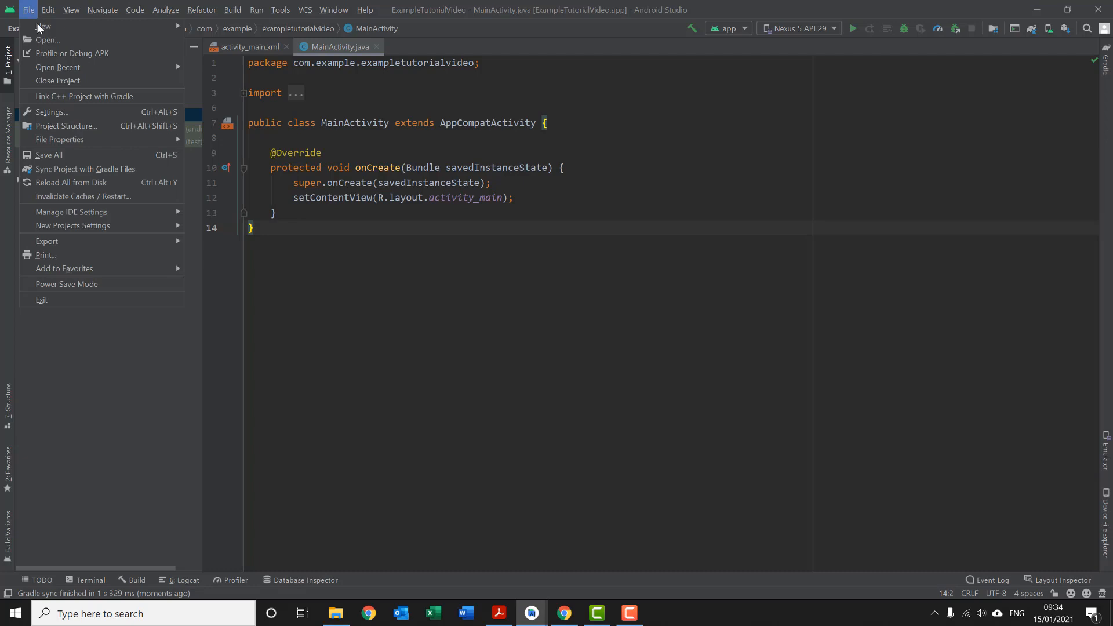
click(68, 122)
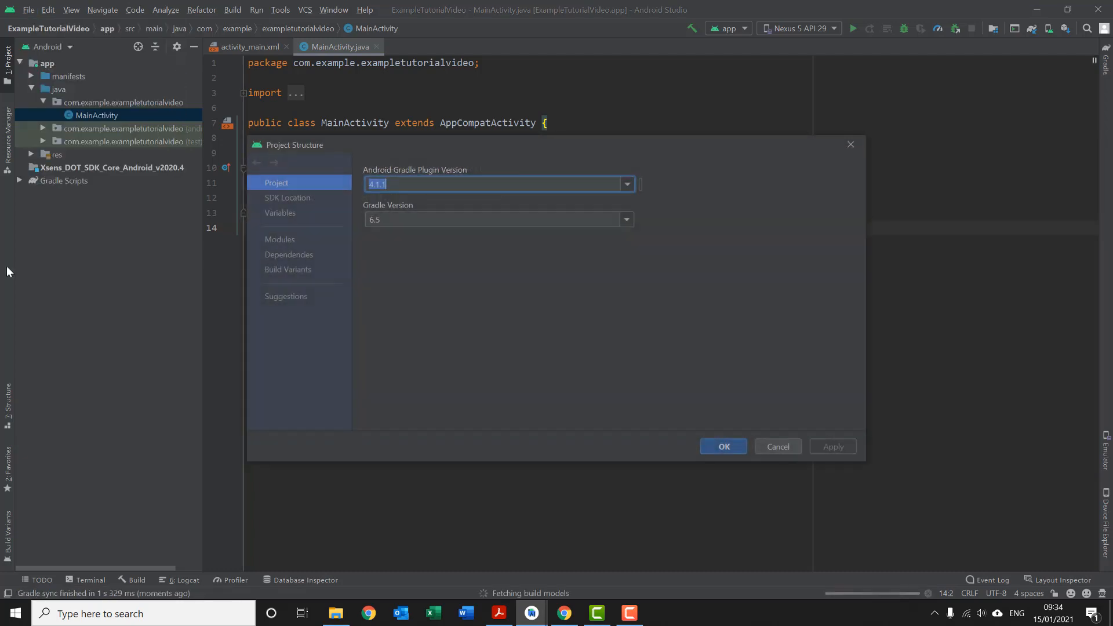
click(283, 255)
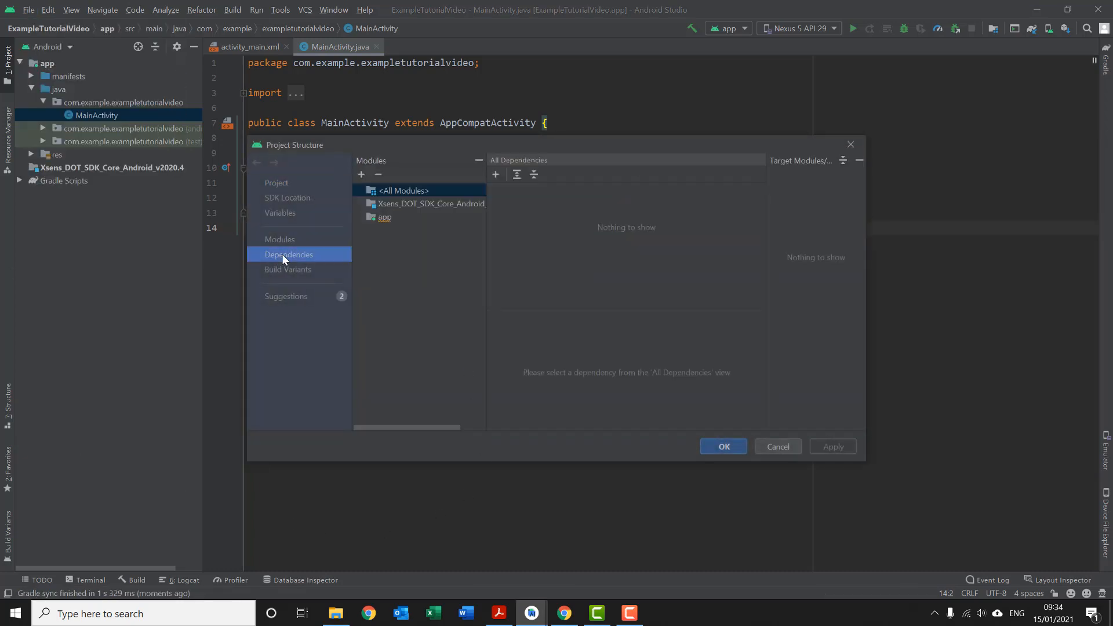
click(380, 217)
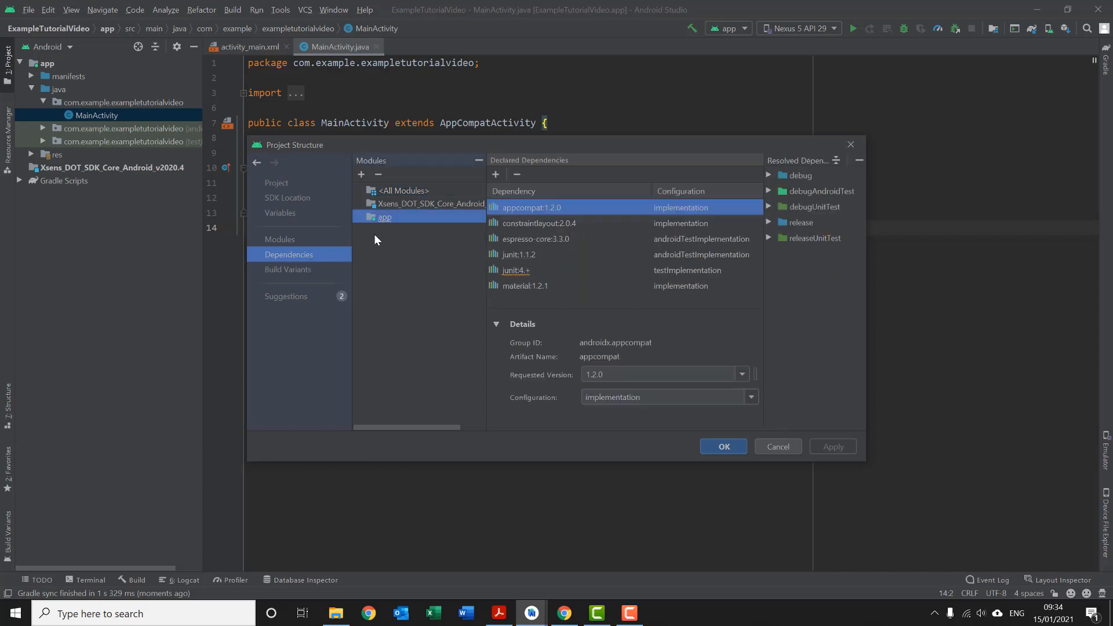
click(496, 174)
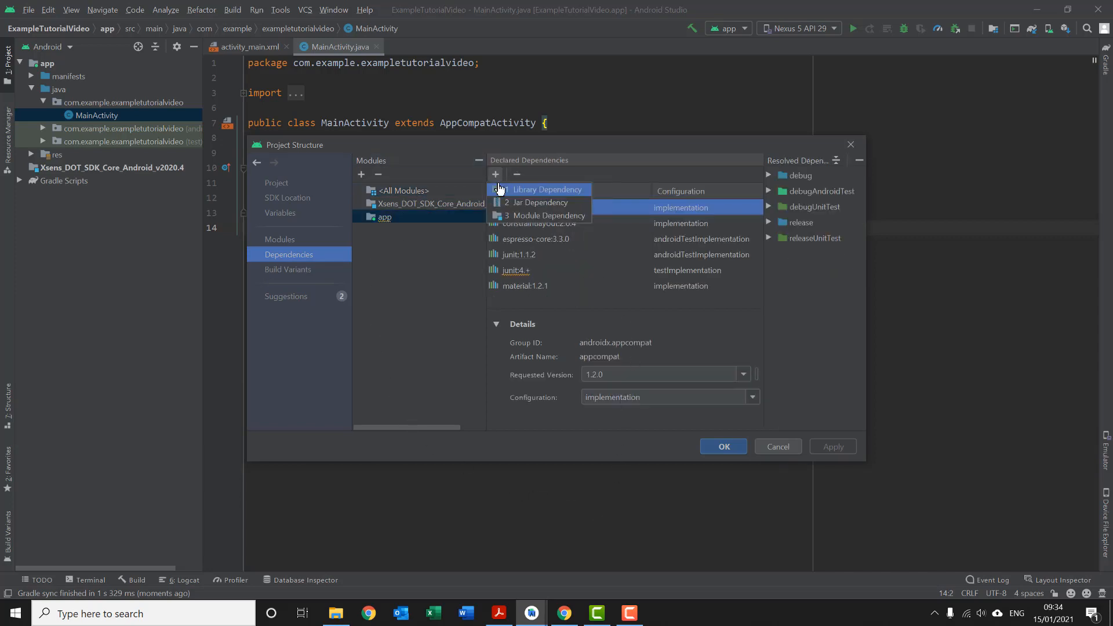
click(527, 220)
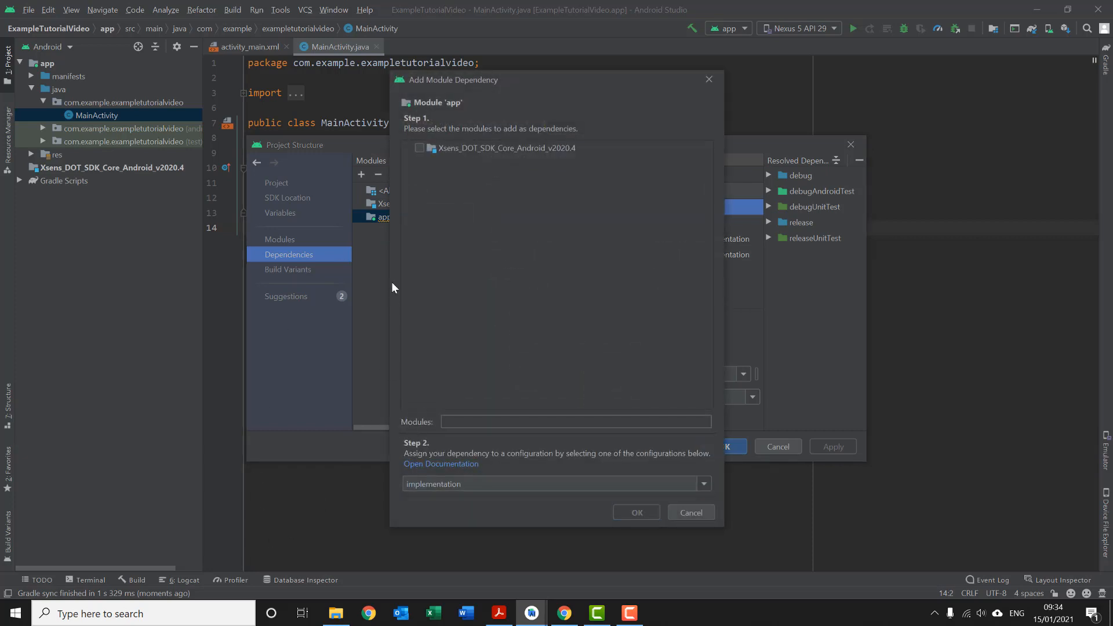
click(420, 149)
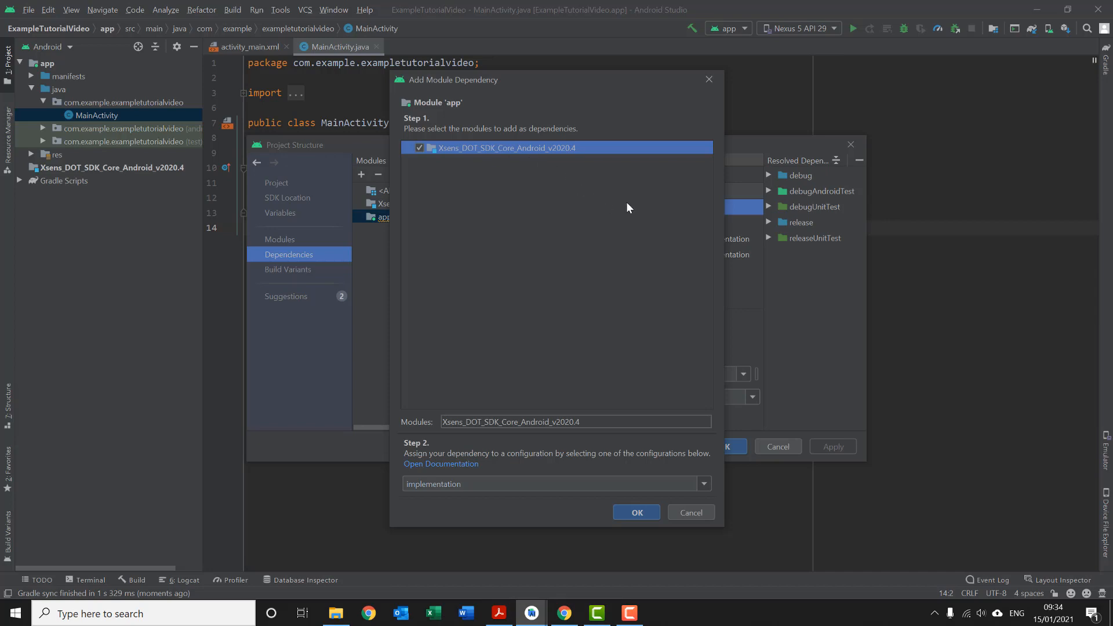
click(636, 513)
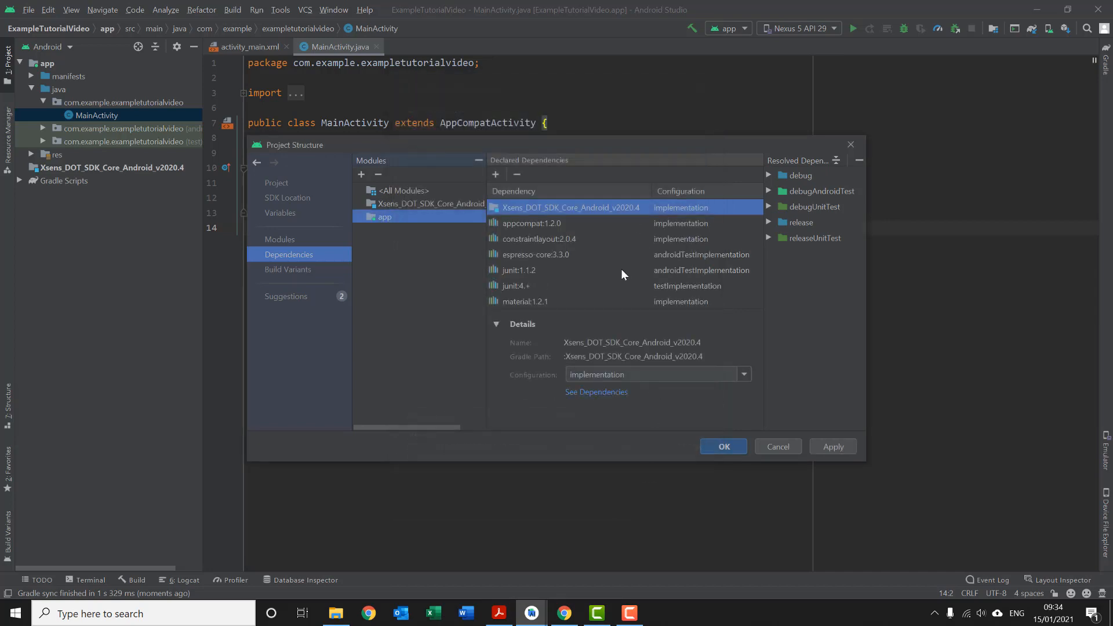
click(733, 452)
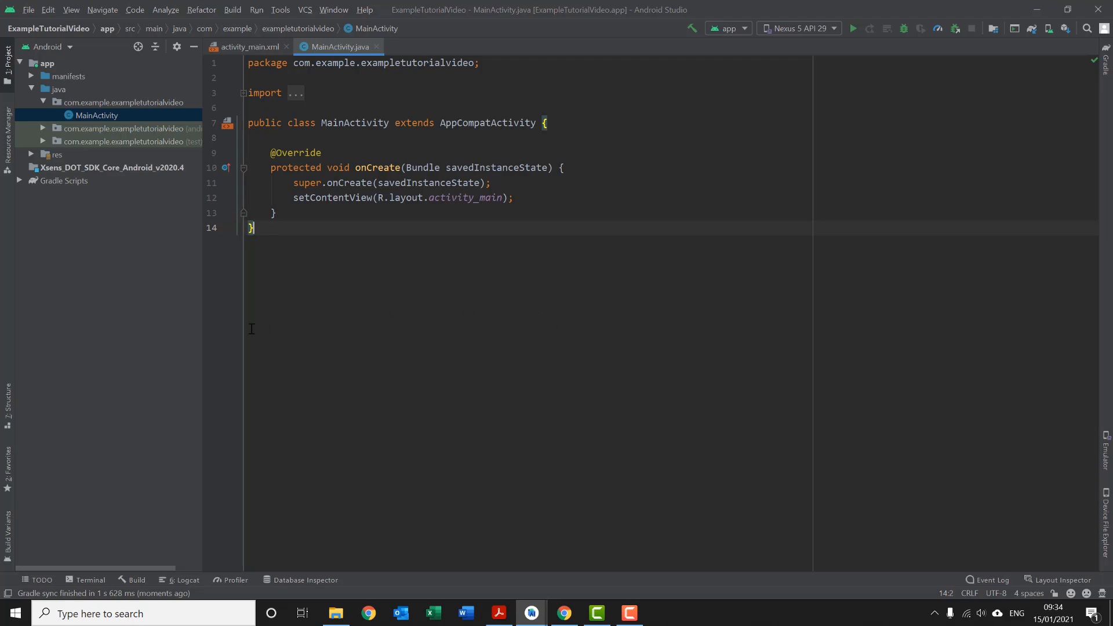
- Switch to the programming guide in Adobe Acrobat Reader, maximize it, and read on from Import SDK Package to section 2.6 Implement Interface
drag(0, 93, 557, 85)
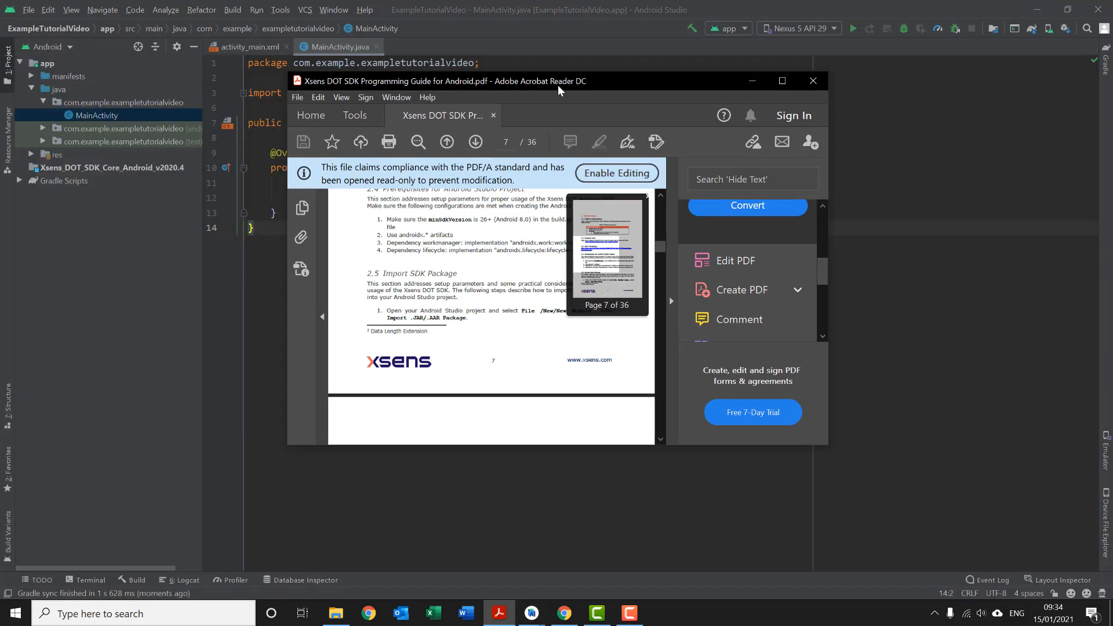
double_click(558, 85)
scroll(560, 258, down, 1)
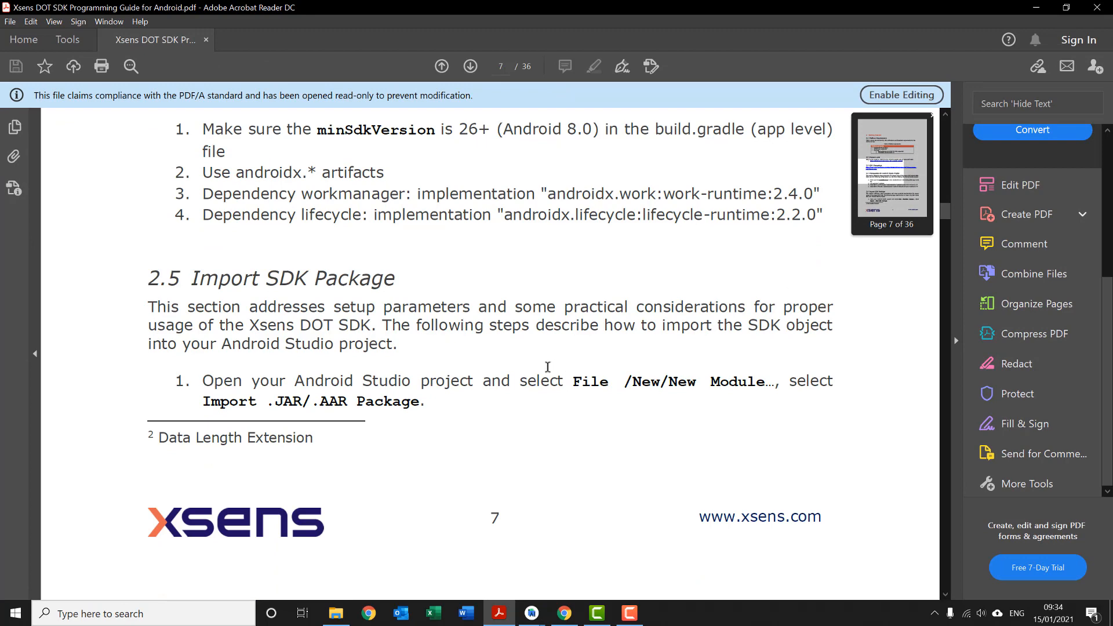
scroll(548, 367, down, 3)
scroll(508, 357, down, 8)
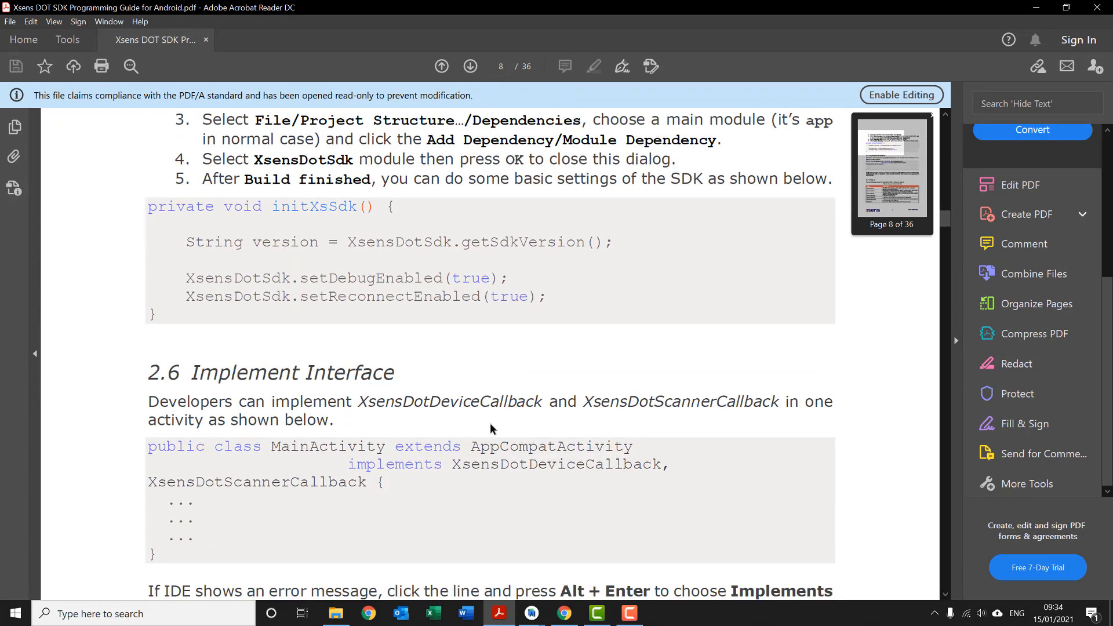
scroll(473, 432, down, 5)
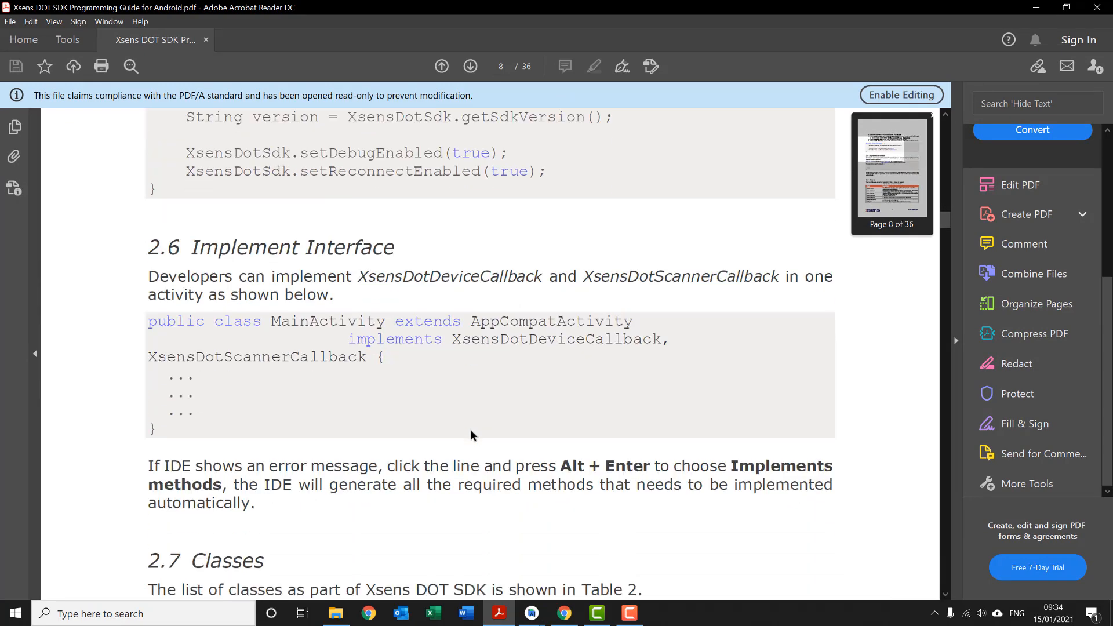